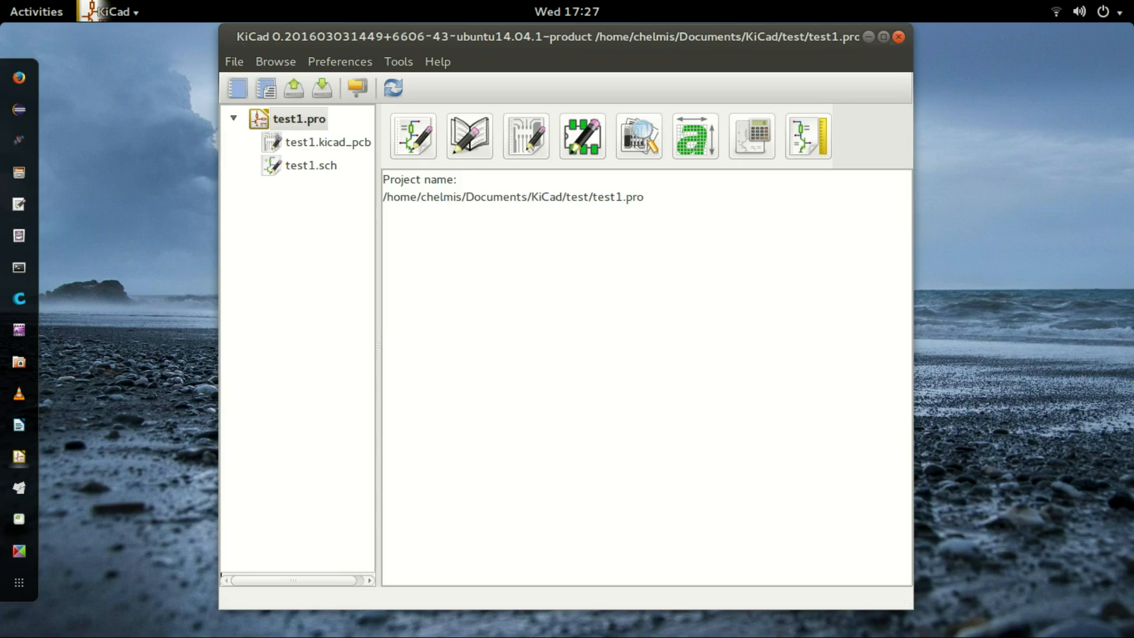
Open the project's schematic file test1.sch in the schematic editor.
{"action": "double_click", "coordinate": [311, 166]}
{"action": "double_click", "coordinate": [311, 166]}
{"action": "left_click", "coordinate": [311, 165]}
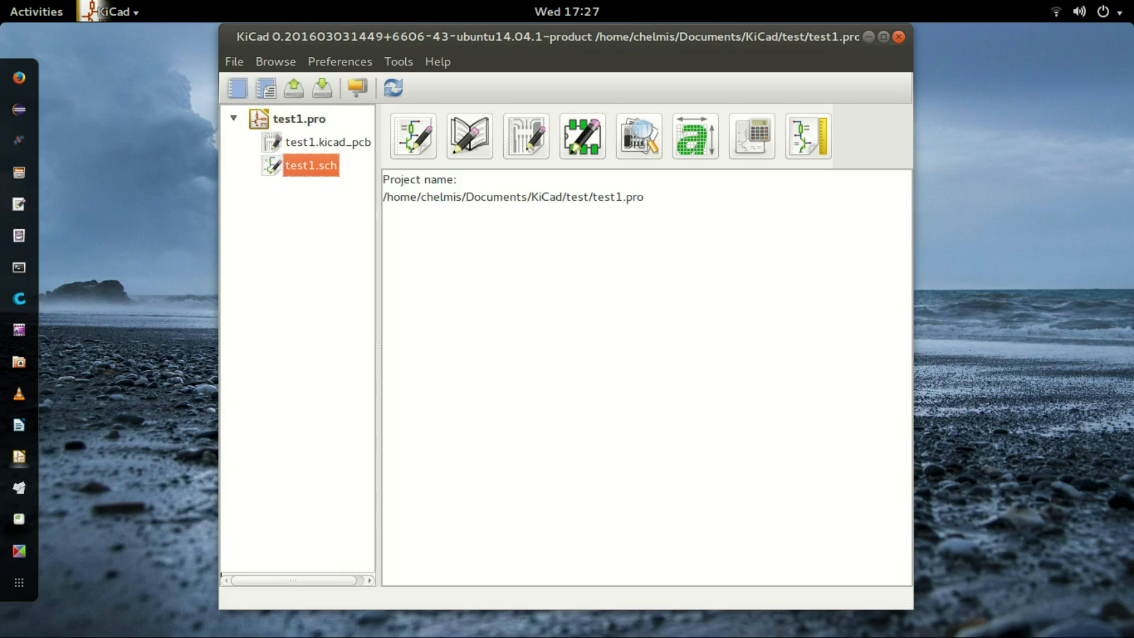
{"action": "left_click", "coordinate": [310, 166]}
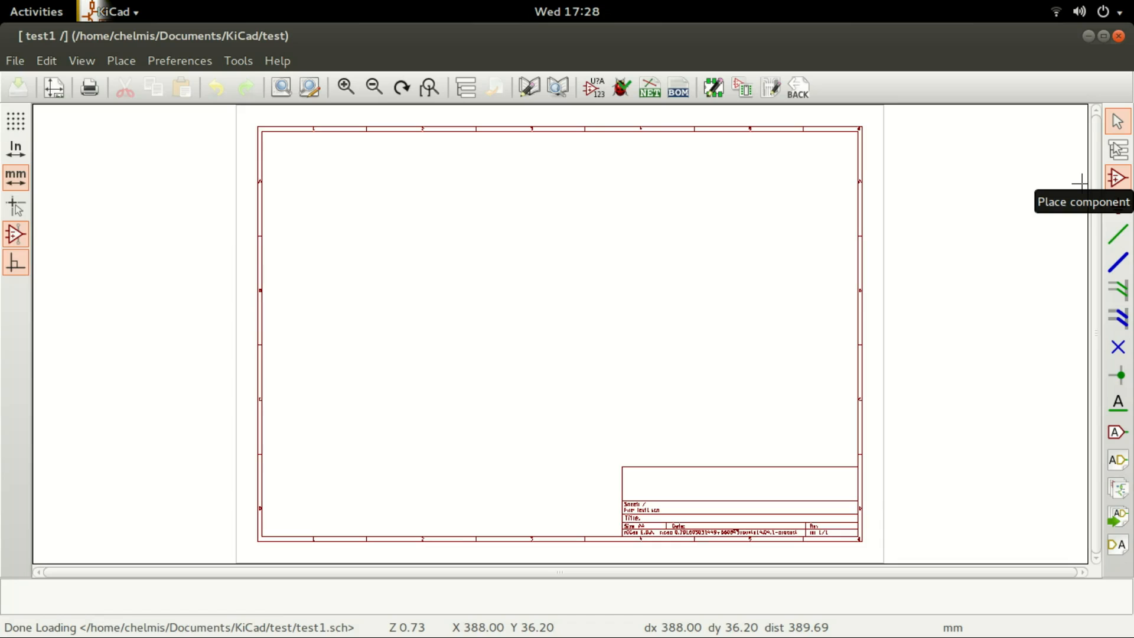
Place a resistor (R) from the device library on the sheet at about X 112, Y 88 mm.
{"action": "left_click", "coordinate": [1117, 177]}
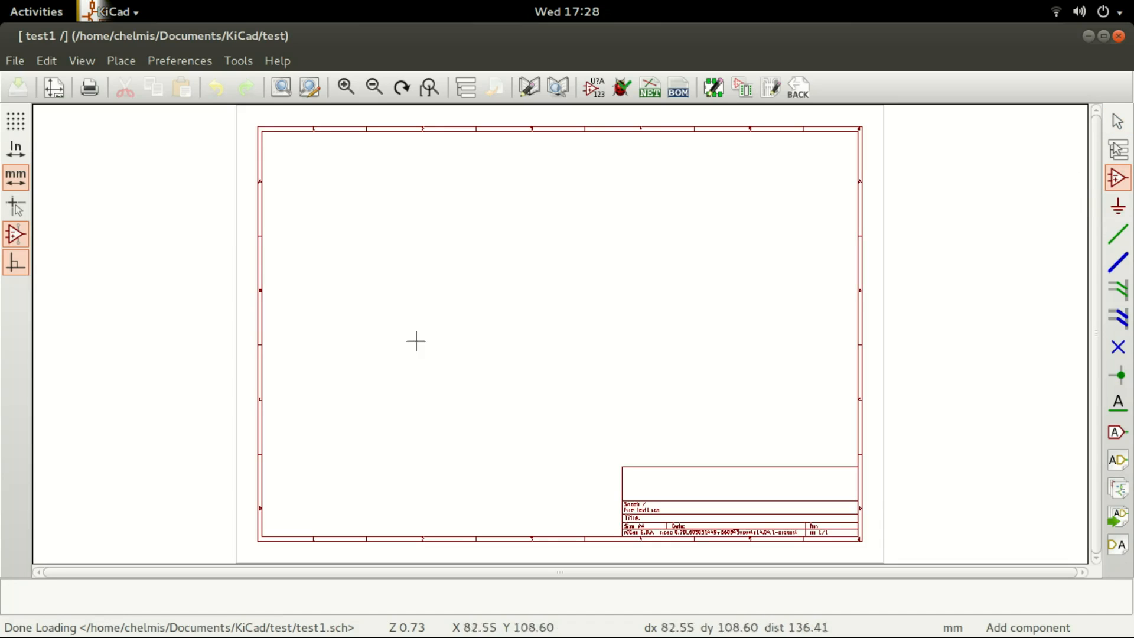
{"action": "left_click", "coordinate": [462, 287]}
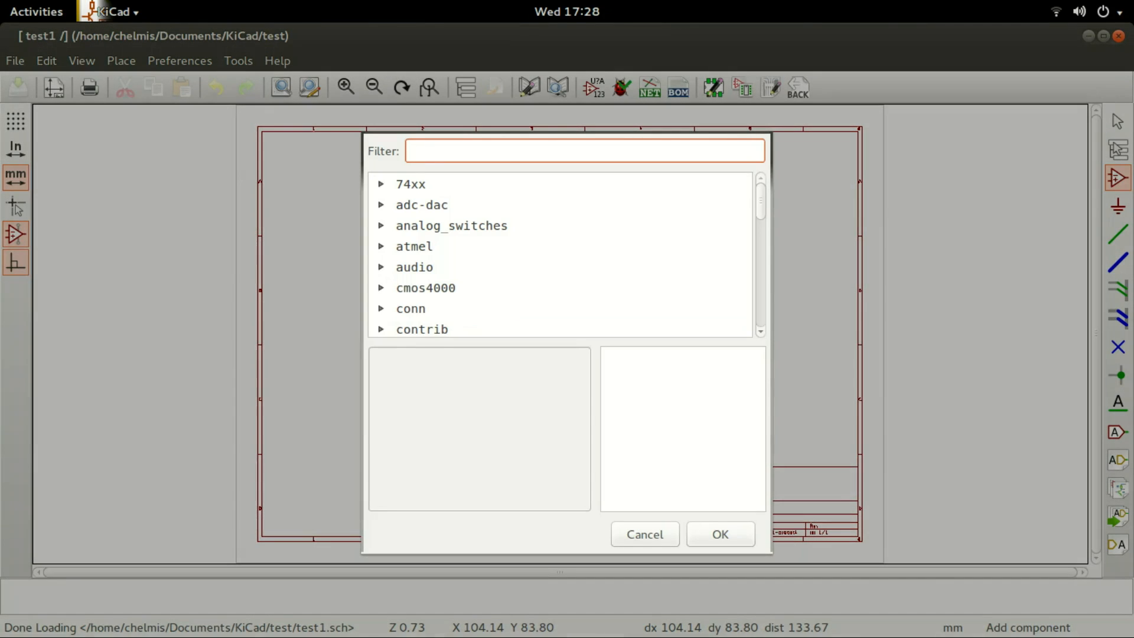
{"action": "type", "text": "r"}
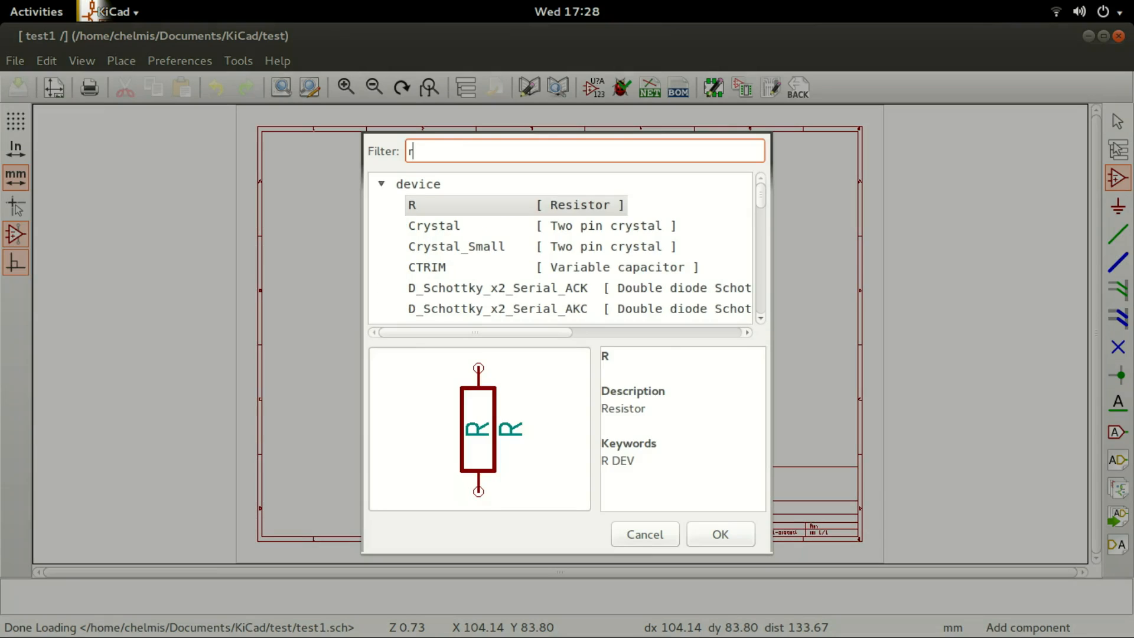
{"action": "key", "text": "Return"}
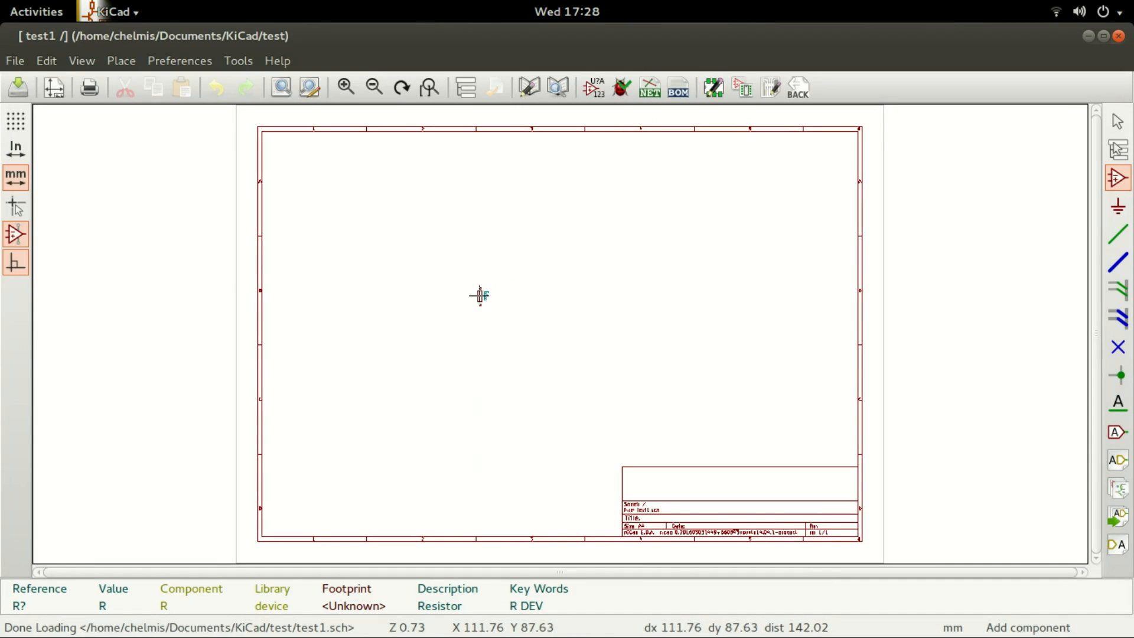
{"action": "left_click", "coordinate": [479, 295]}
Set the resistor's Value field to 100 in its component properties.
{"action": "scroll", "coordinate": [475, 293], "scroll_direction": "up", "scroll_amount": 6}
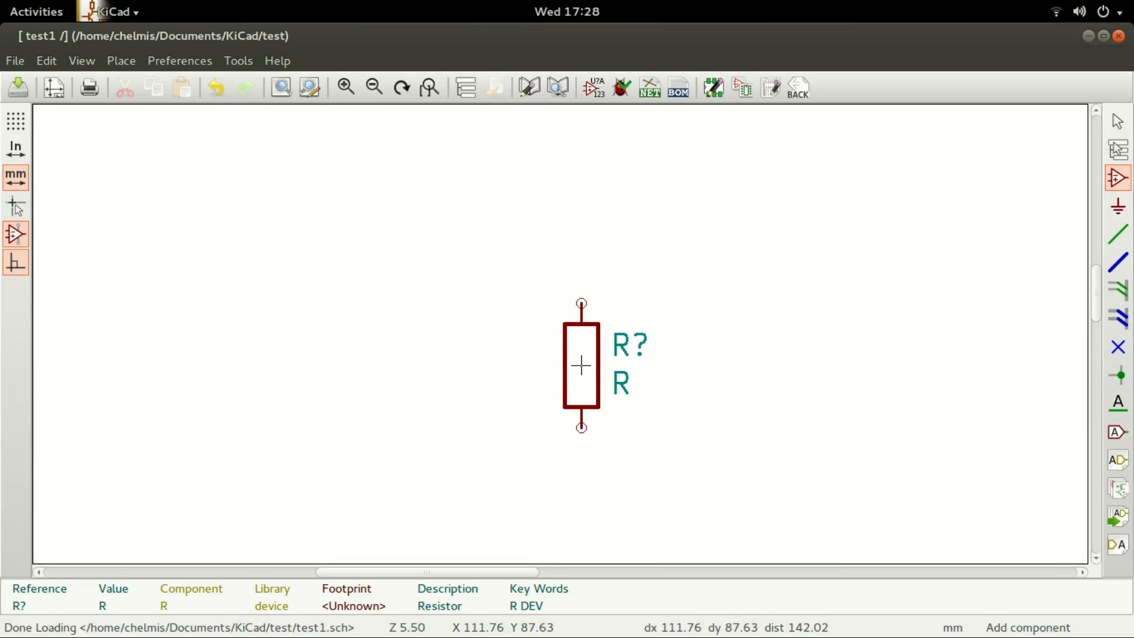
{"action": "double_click", "coordinate": [581, 365]}
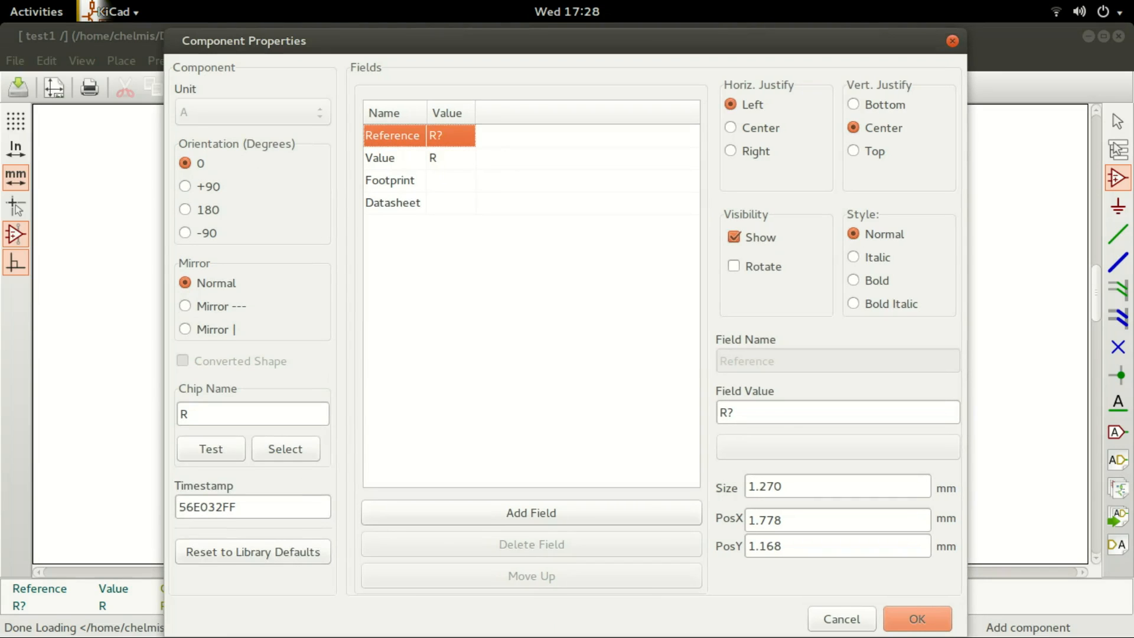
{"action": "left_click", "coordinate": [402, 158]}
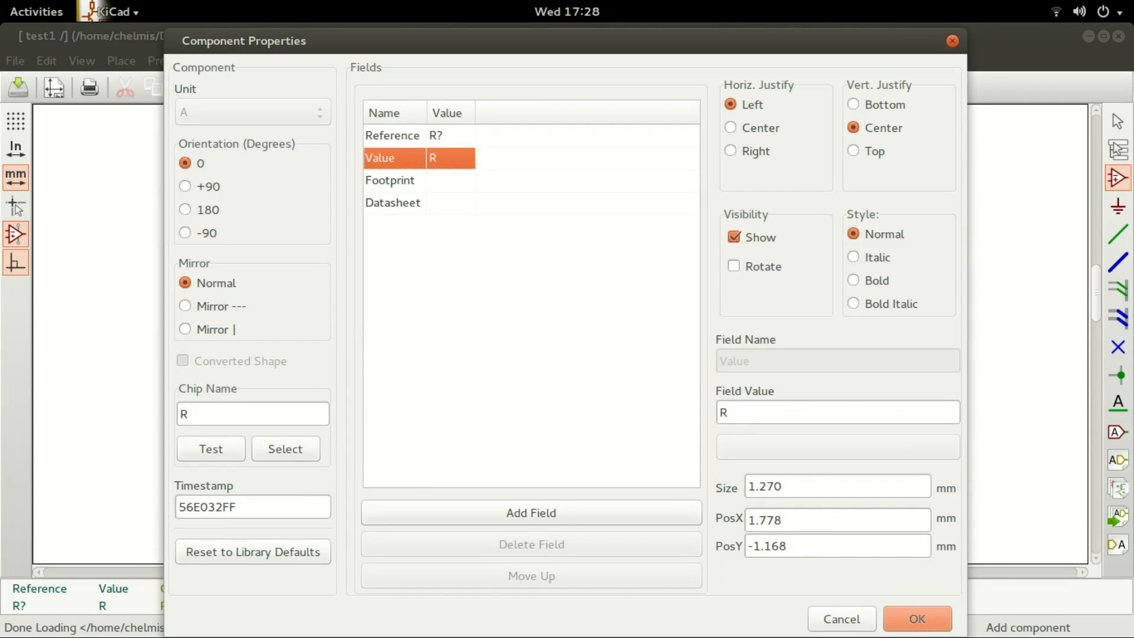
{"action": "double_click", "coordinate": [724, 412]}
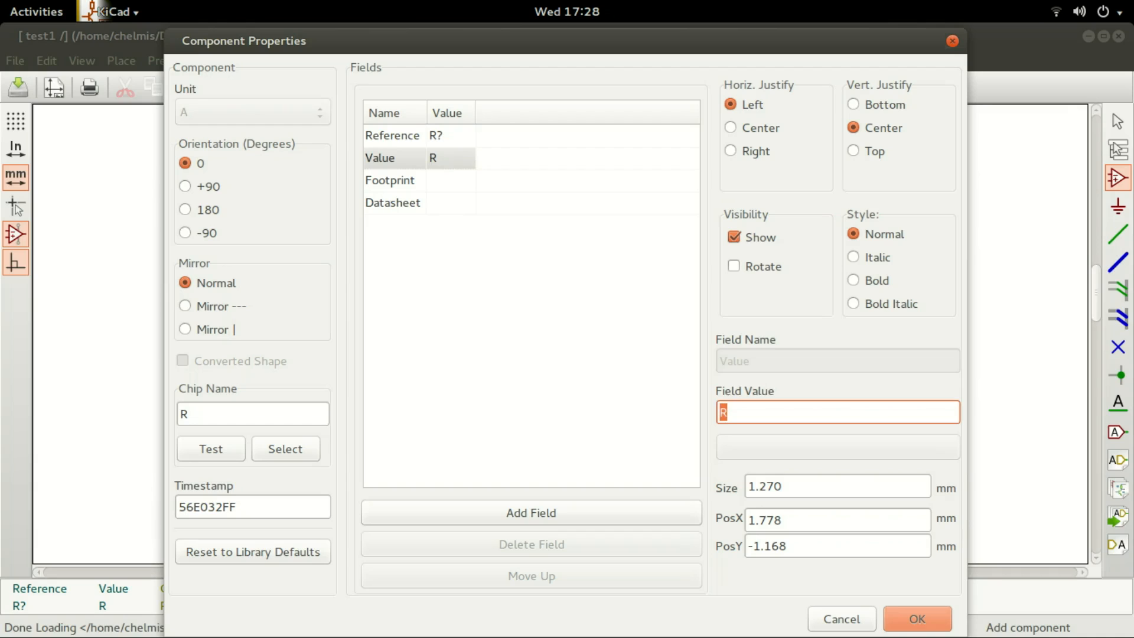
{"action": "type", "text": "100"}
{"action": "left_click", "coordinate": [917, 619]}
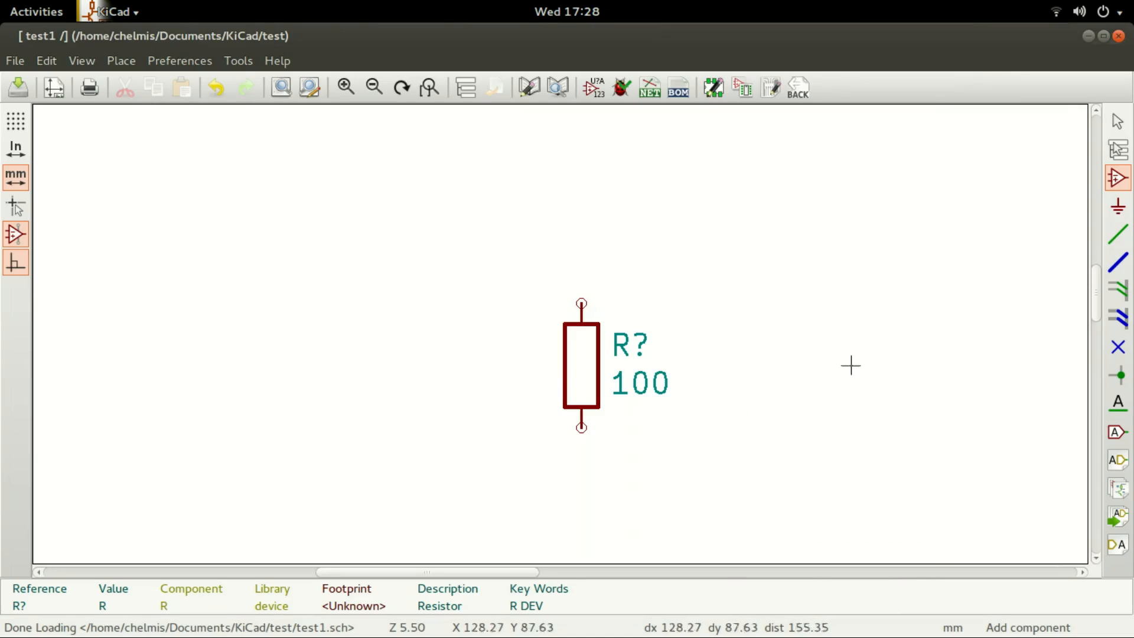
Add a diode (D) from the device library just below the resistor.
{"action": "left_click", "coordinate": [664, 459]}
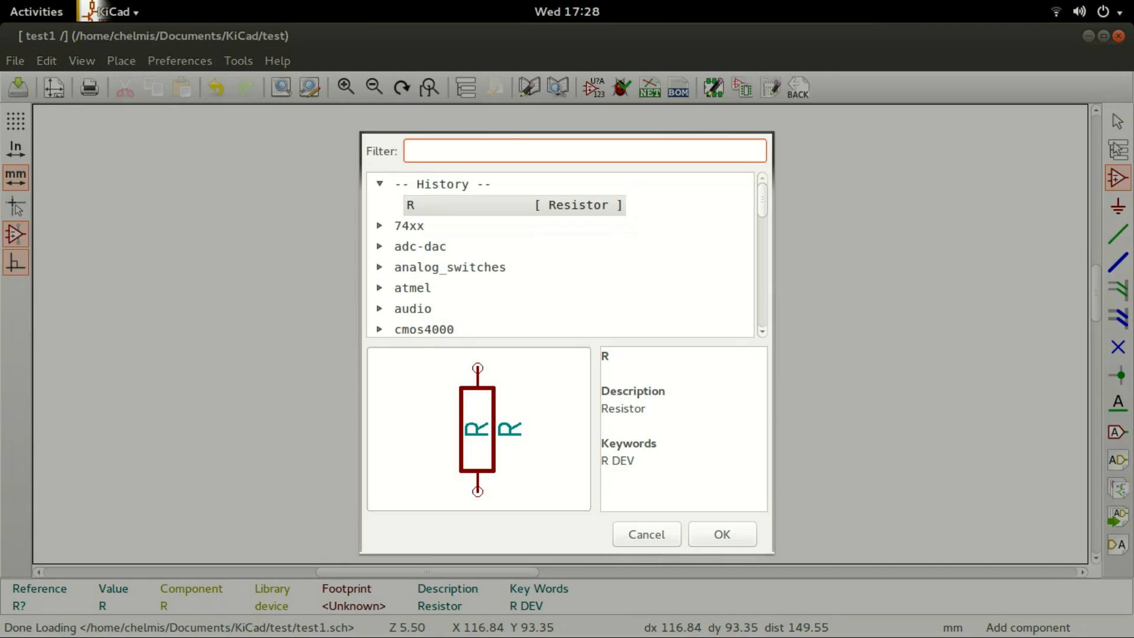
{"action": "type", "text": "d"}
{"action": "key", "text": "Tab"}
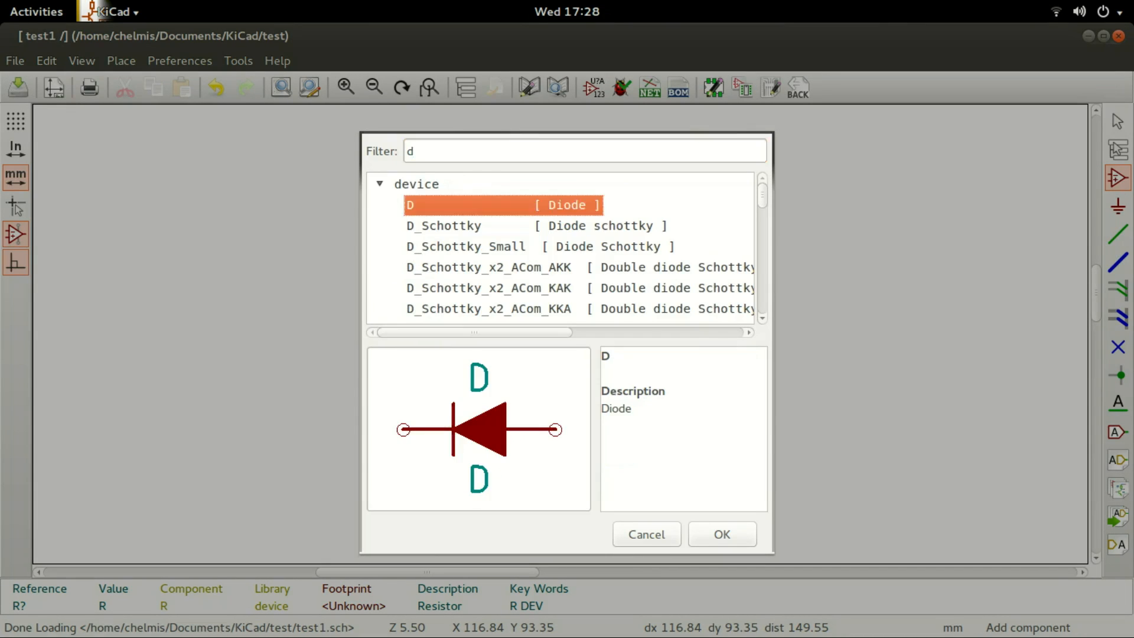
{"action": "key", "text": "Return"}
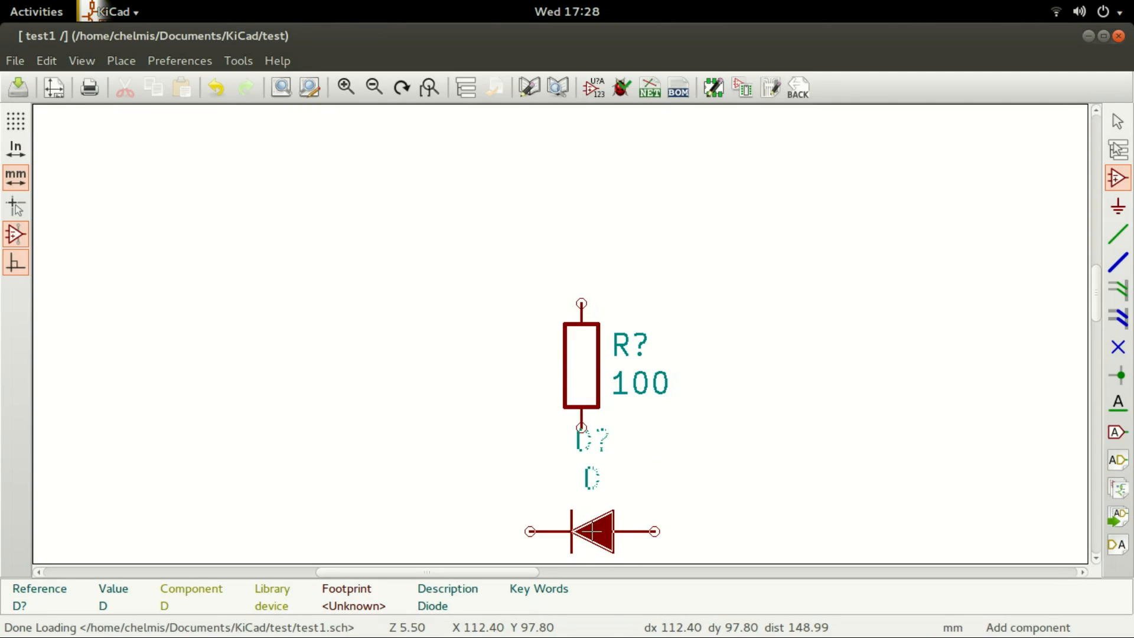
{"action": "left_click", "coordinate": [592, 532]}
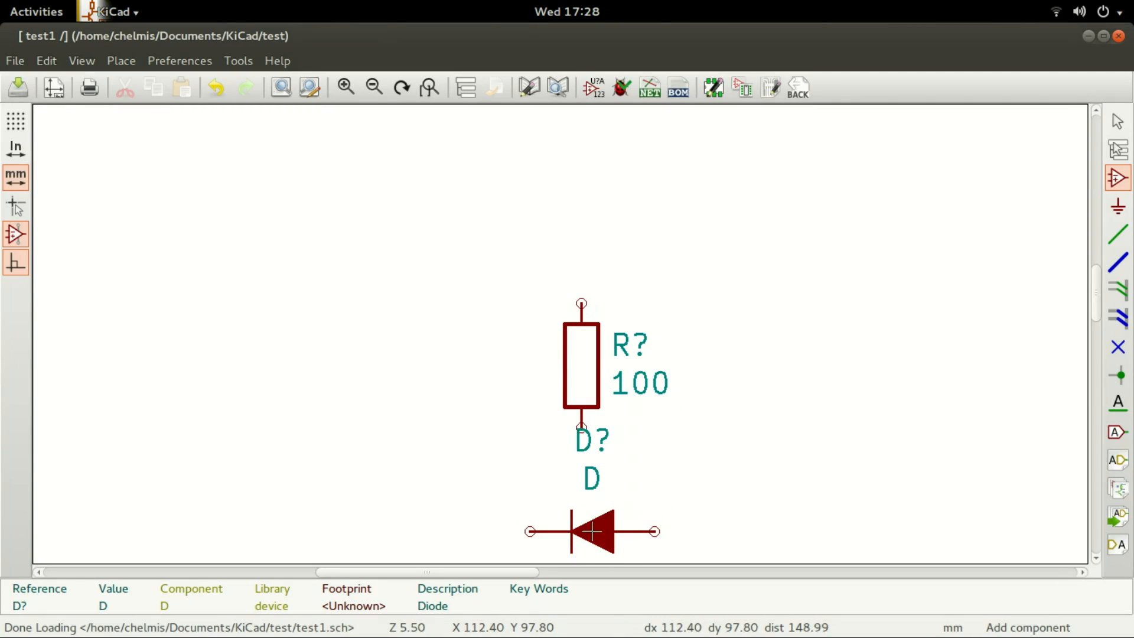
Rotate the diode until its cathode faces down and move it into vertical alignment under the resistor.
{"action": "key", "text": "r"}
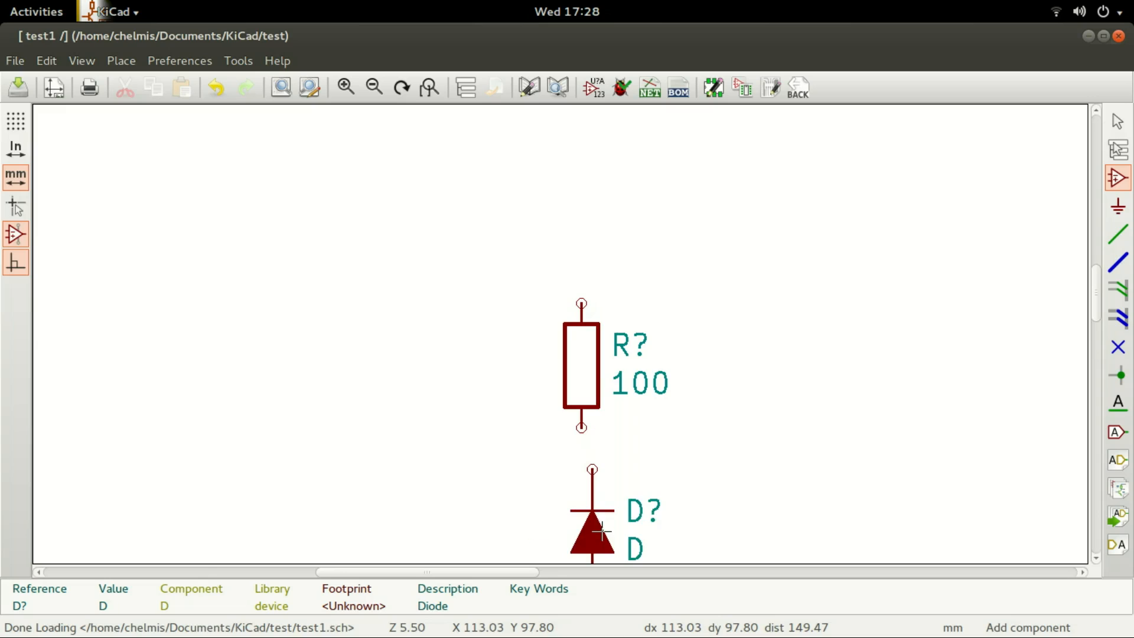
{"action": "key", "text": "r"}
{"action": "key", "text": "r"}
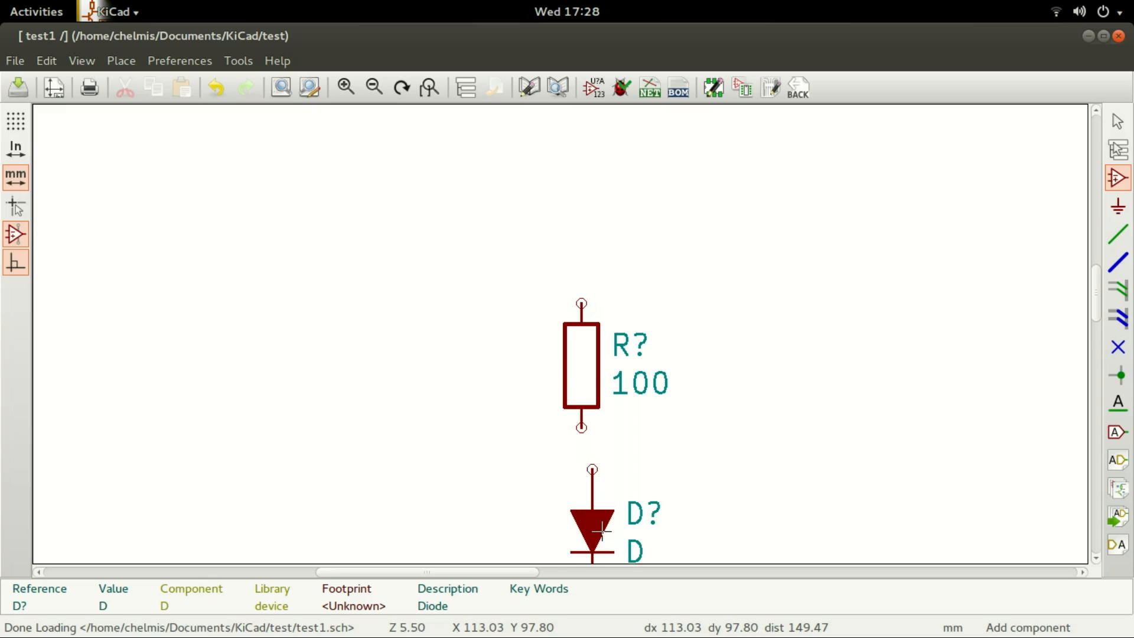
{"action": "left_click", "coordinate": [592, 531]}
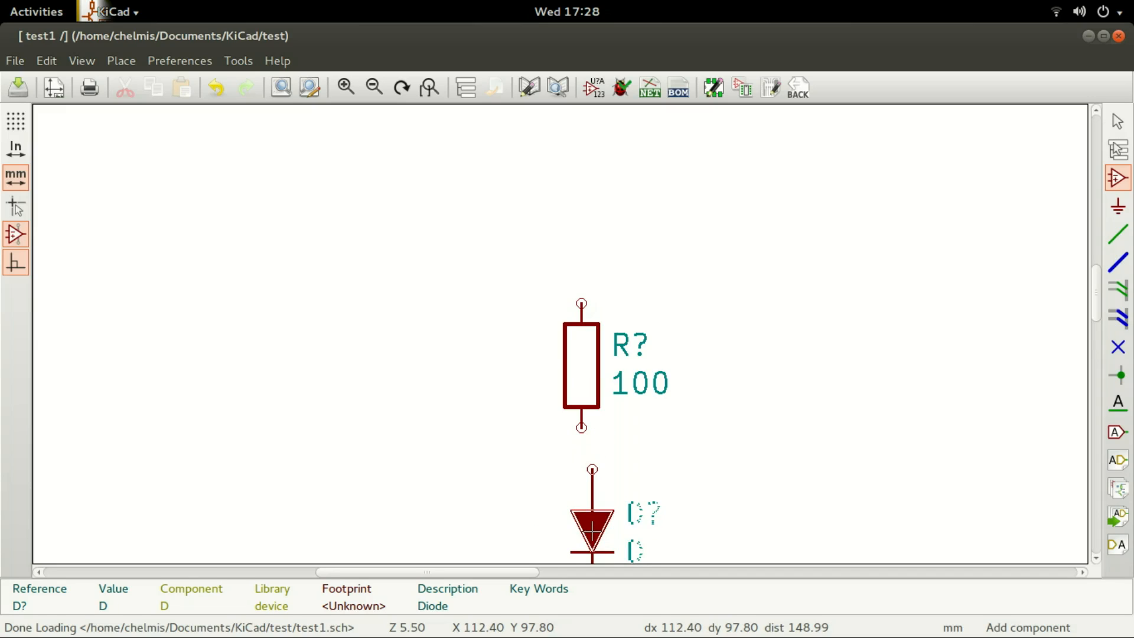
{"action": "left_click", "coordinate": [582, 532]}
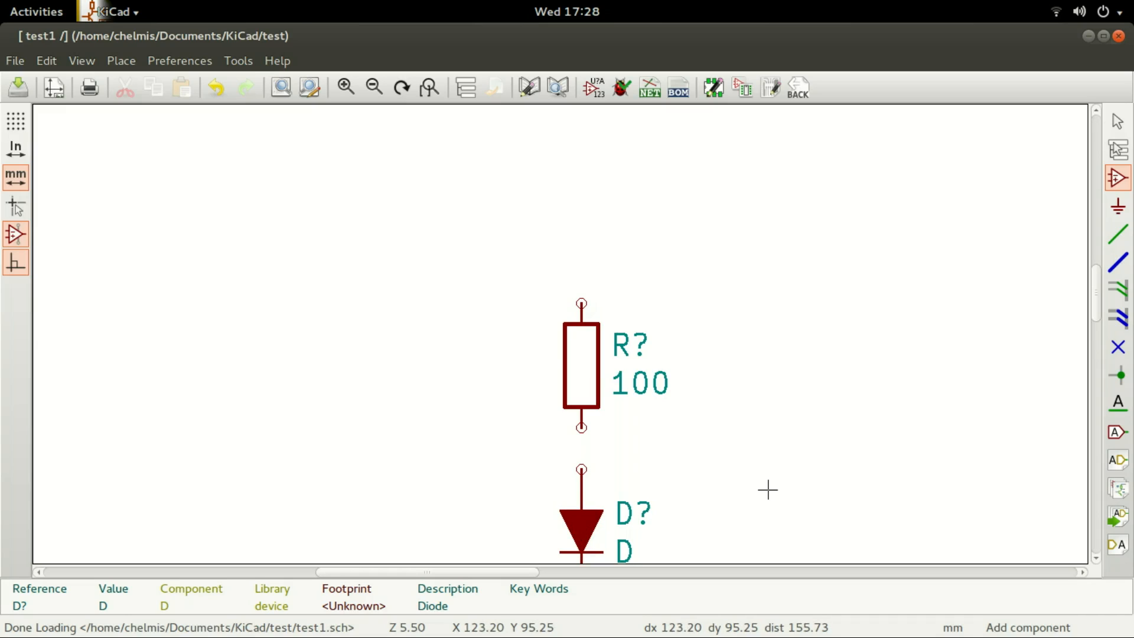
Place a two-pin connector CONN_01X02 to the right of the resistor, with its pins facing the resistor.
{"action": "left_click", "coordinate": [819, 427]}
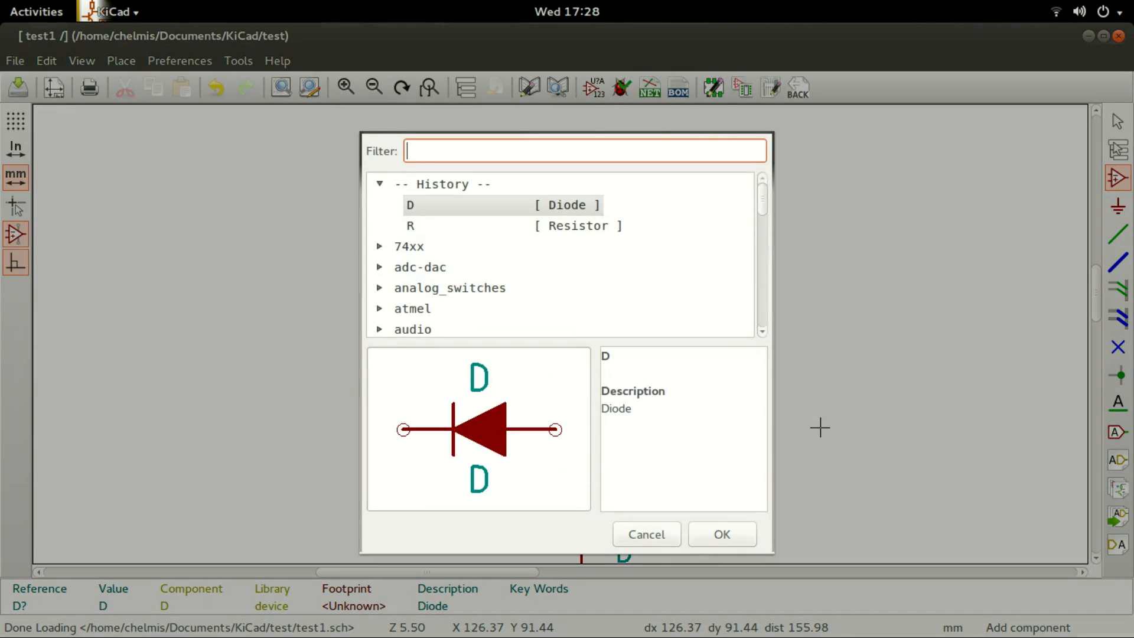
{"action": "type", "text": "conn"}
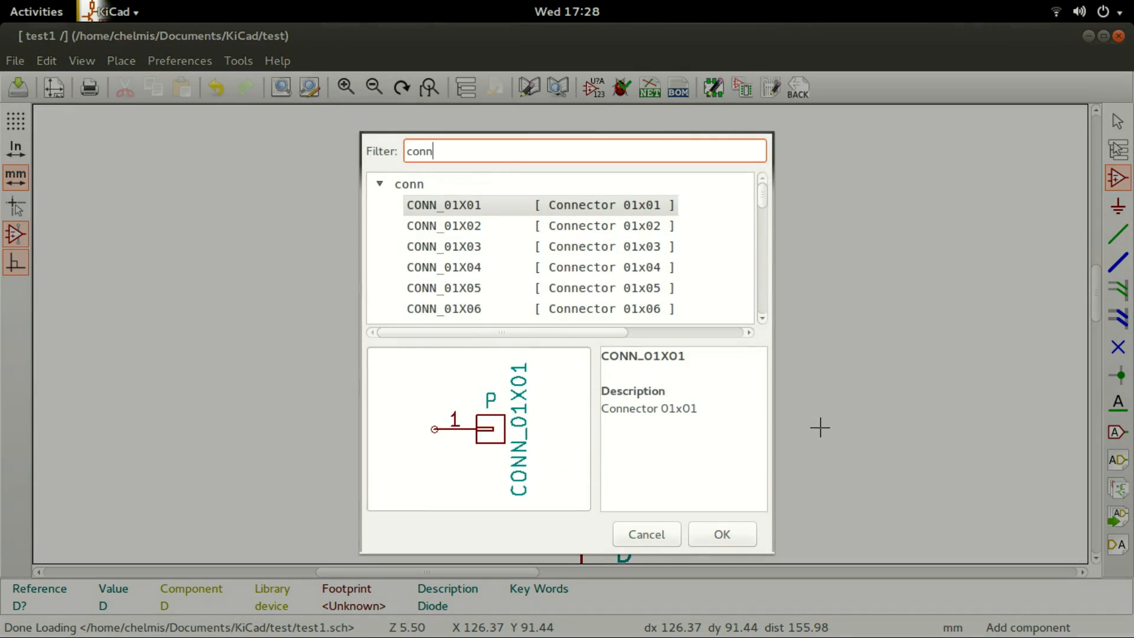
{"action": "key", "text": "Down"}
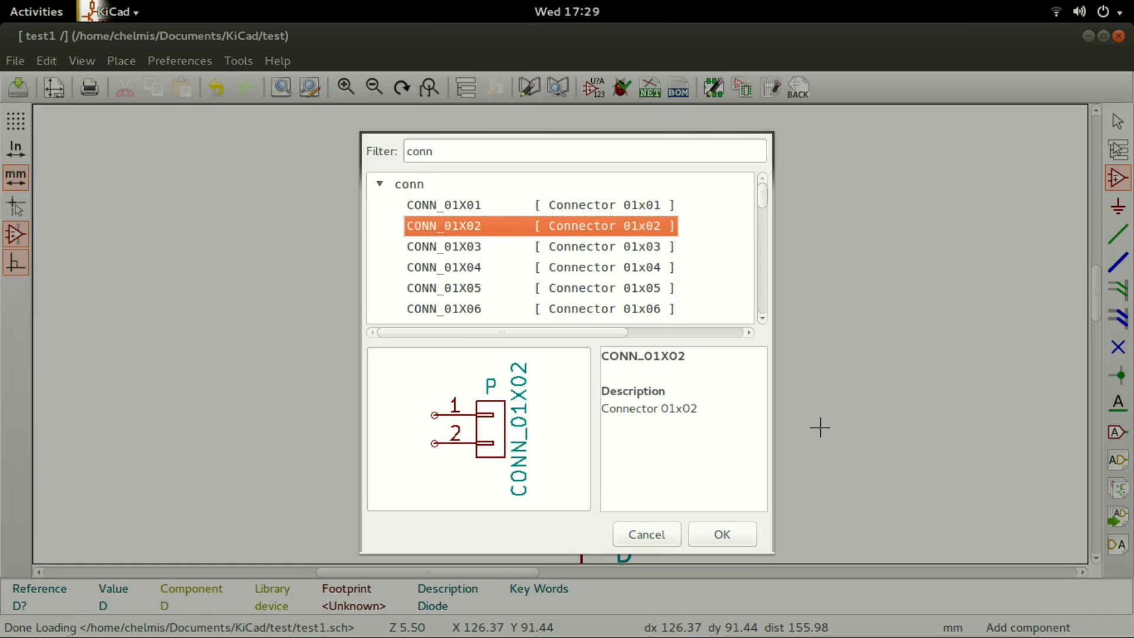
{"action": "key", "text": "Return"}
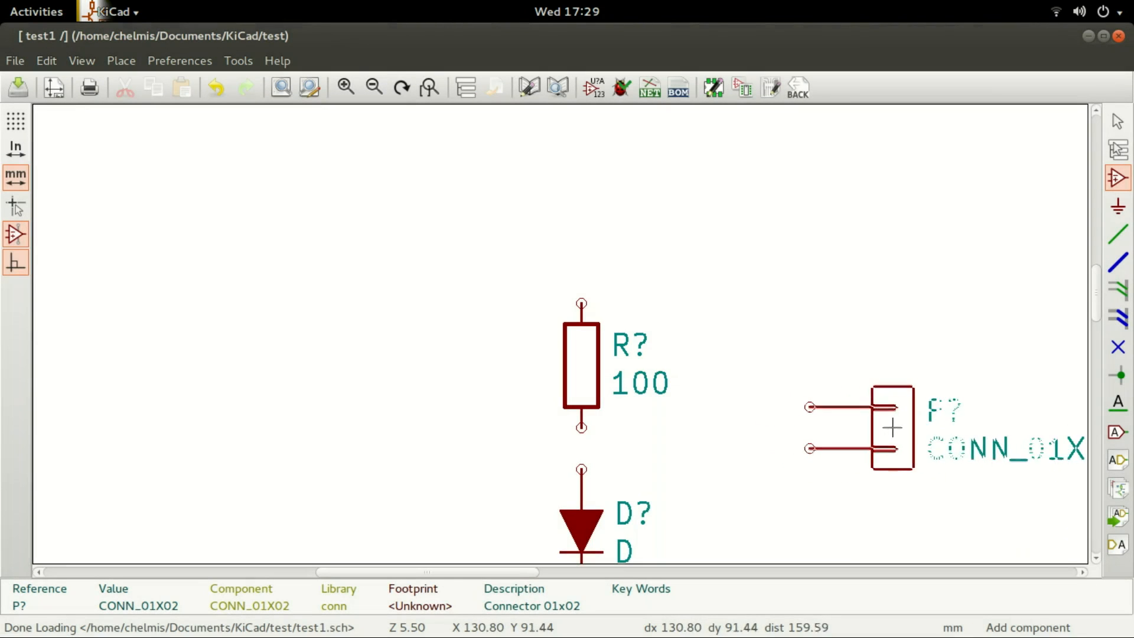
{"action": "left_click", "coordinate": [903, 397]}
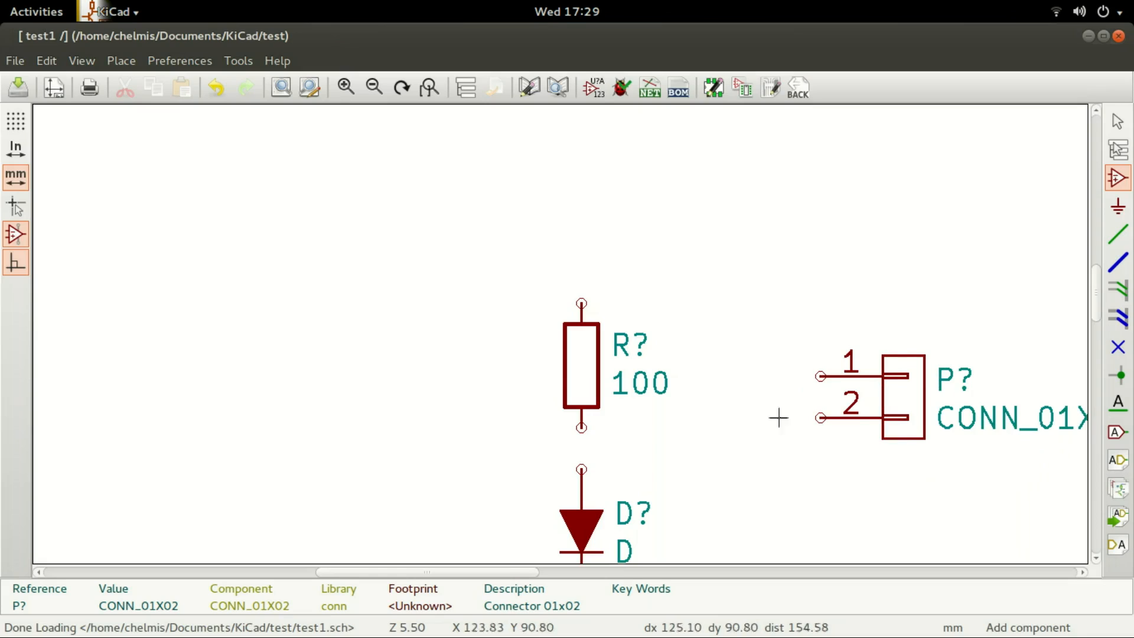
Wire the resistor's upper pin to connector pin 1, and connector pin 2 to the diode's lower pin.
{"action": "scroll", "coordinate": [653, 418], "scroll_direction": "down", "scroll_amount": 1}
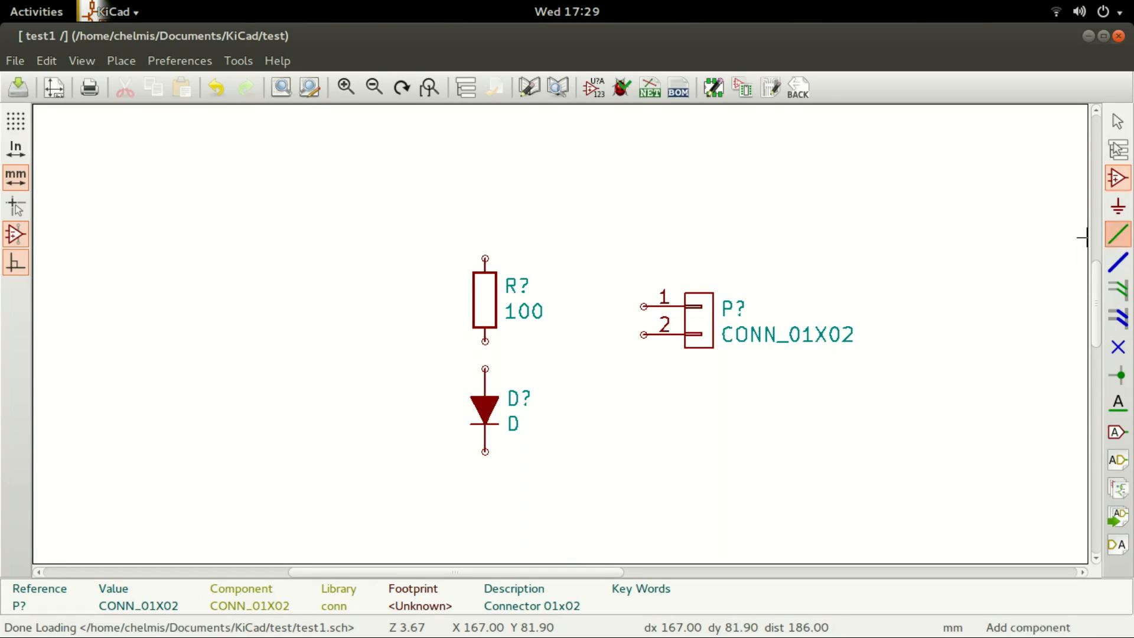
{"action": "left_click", "coordinate": [1118, 233]}
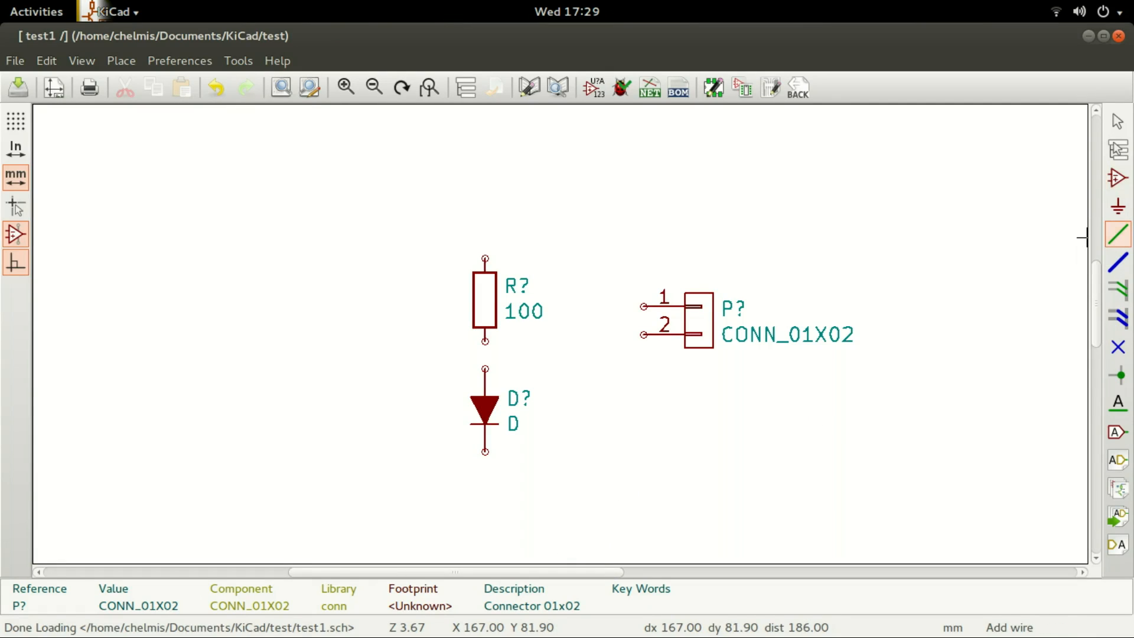
{"action": "left_click", "coordinate": [485, 258]}
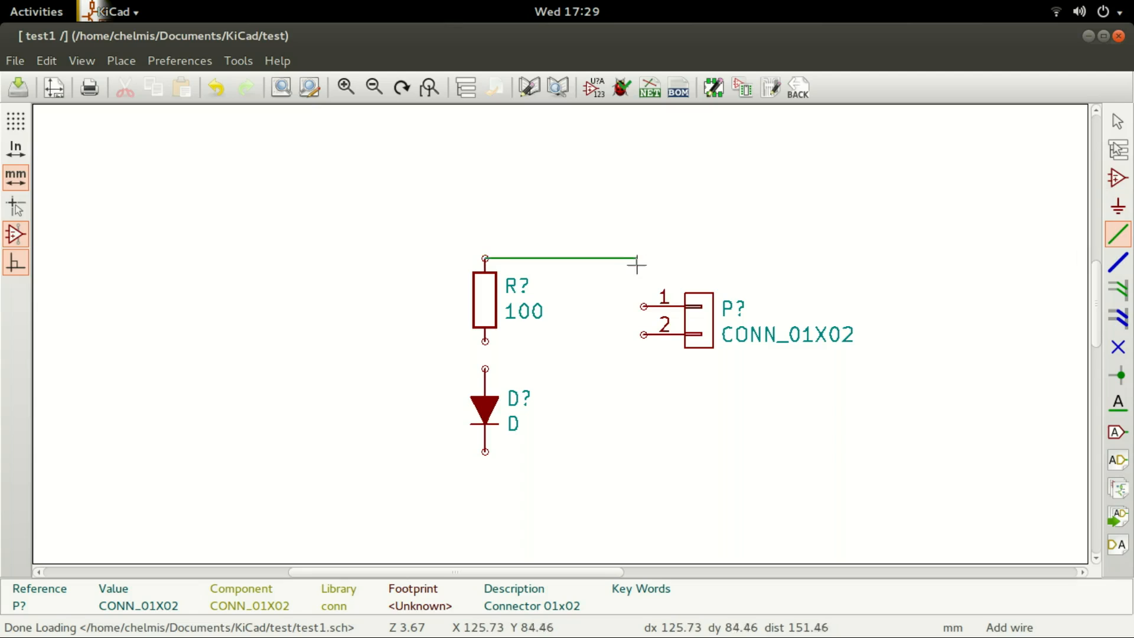
{"action": "left_click", "coordinate": [644, 306]}
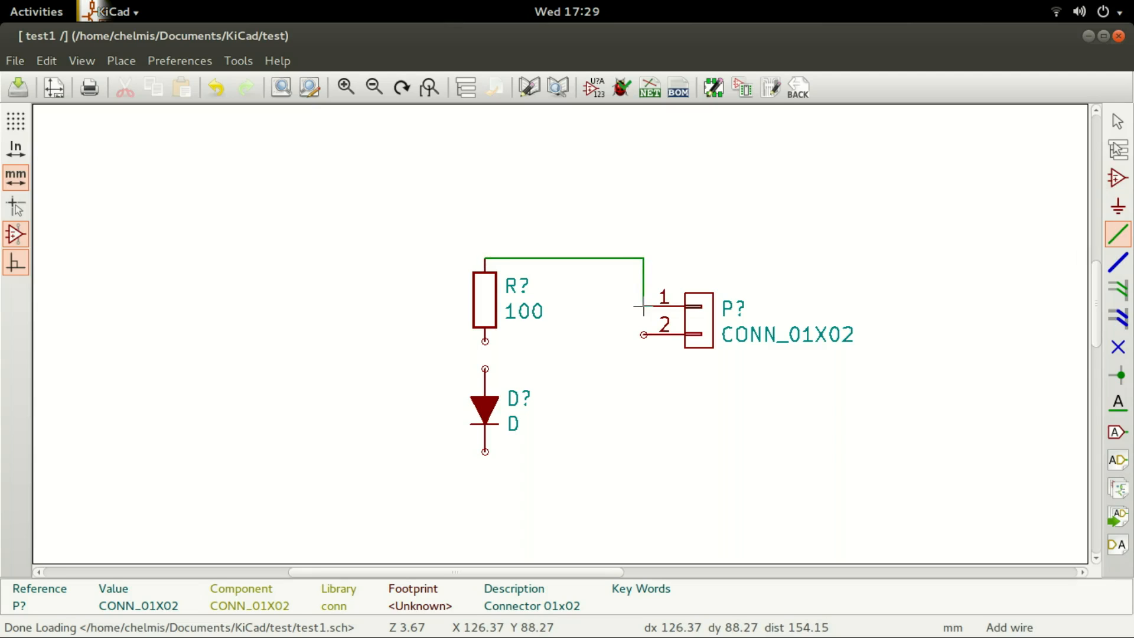
{"action": "left_click", "coordinate": [643, 335]}
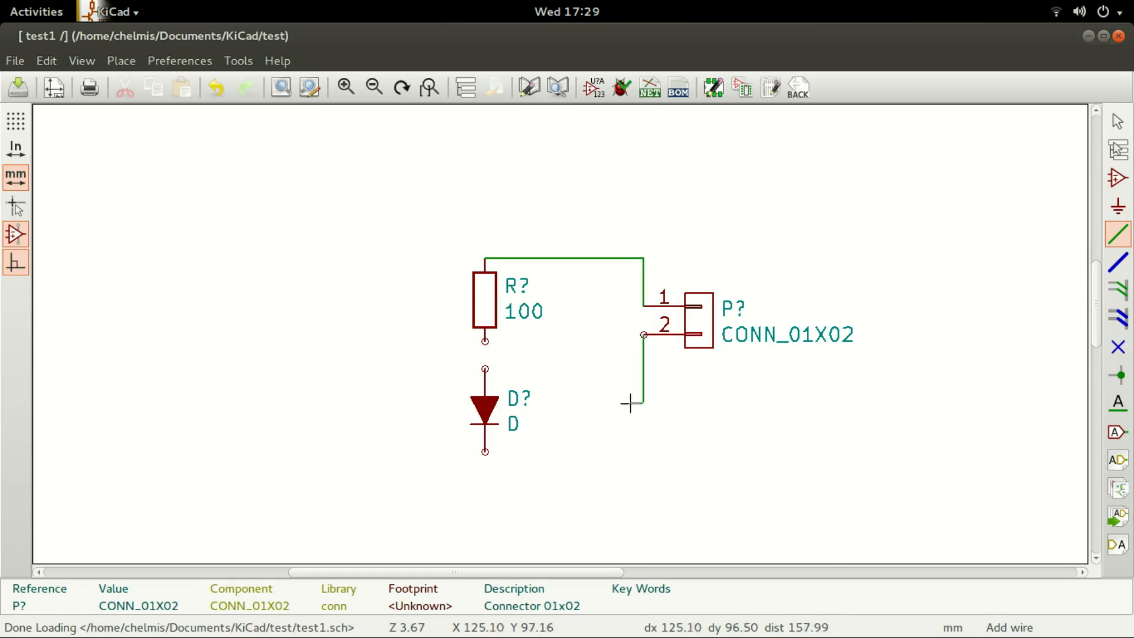
{"action": "left_click", "coordinate": [485, 452]}
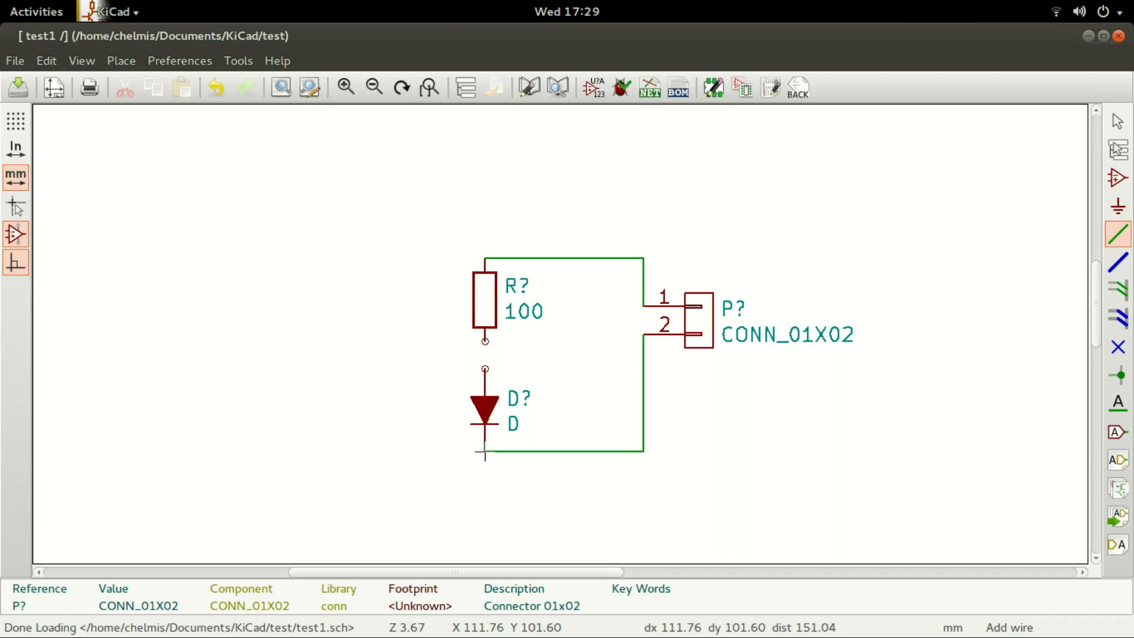
Wire the resistor's lower pin to the diode's upper pin and save the schematic.
{"action": "left_click", "coordinate": [485, 342]}
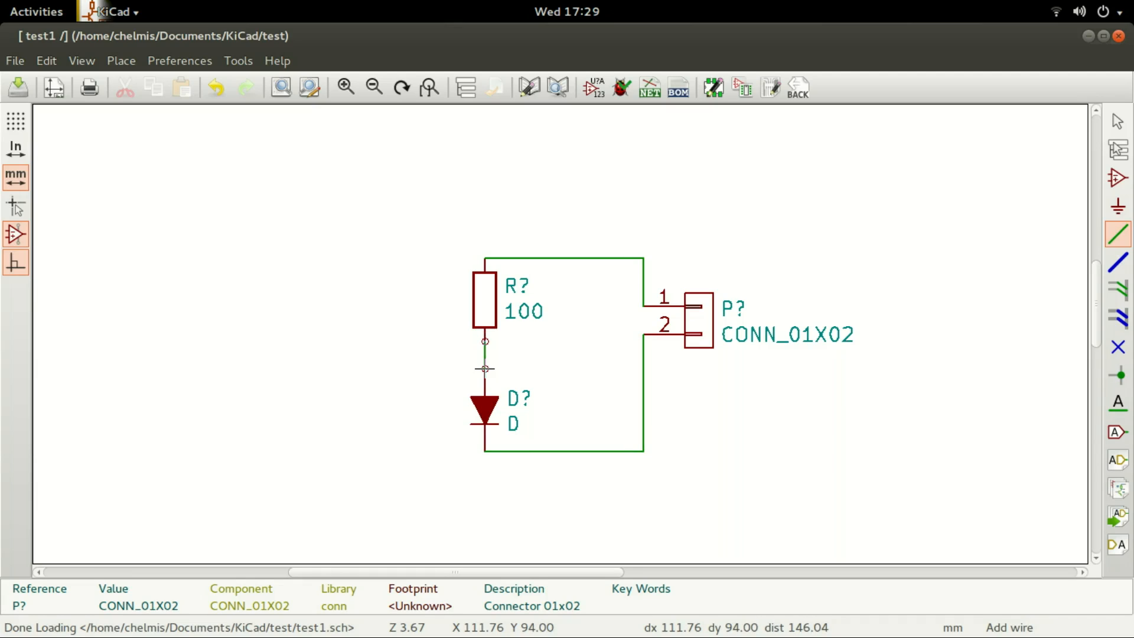
{"action": "left_click", "coordinate": [485, 368]}
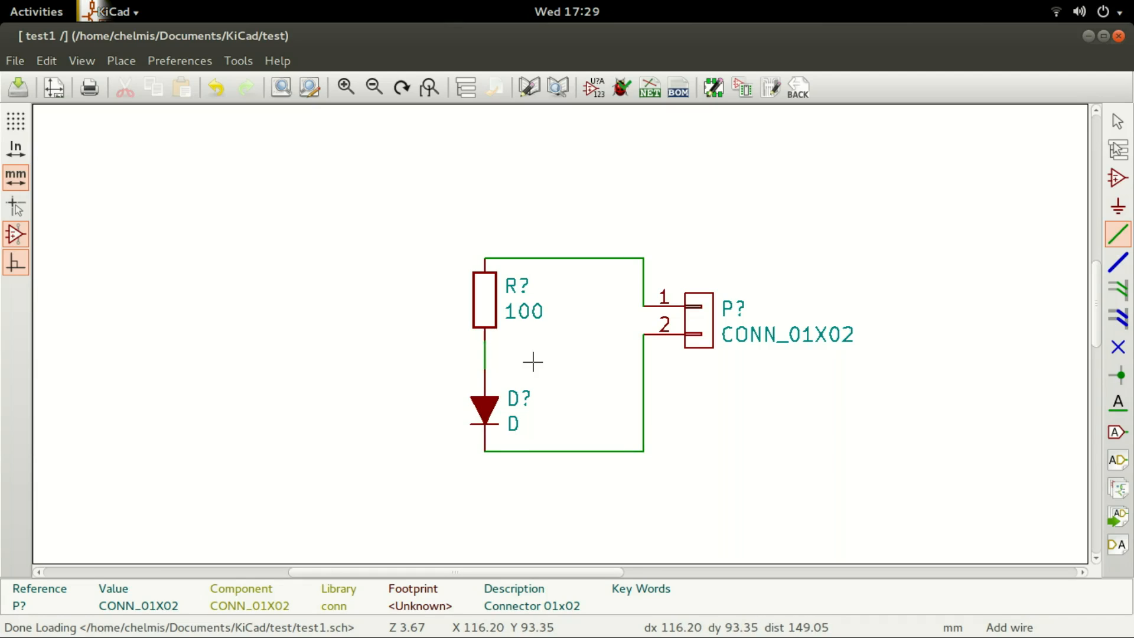
{"action": "key", "text": "ctrl+s"}
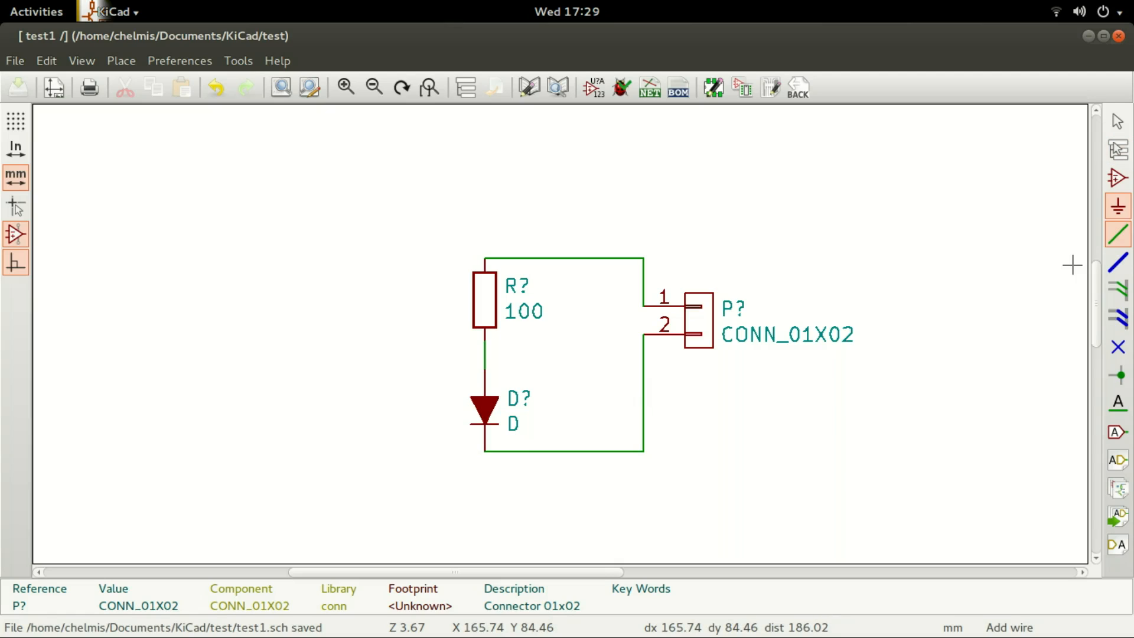
Place a +3.3V power symbol just above the wire joining the resistor to connector pin 1.
{"action": "left_click", "coordinate": [1117, 206]}
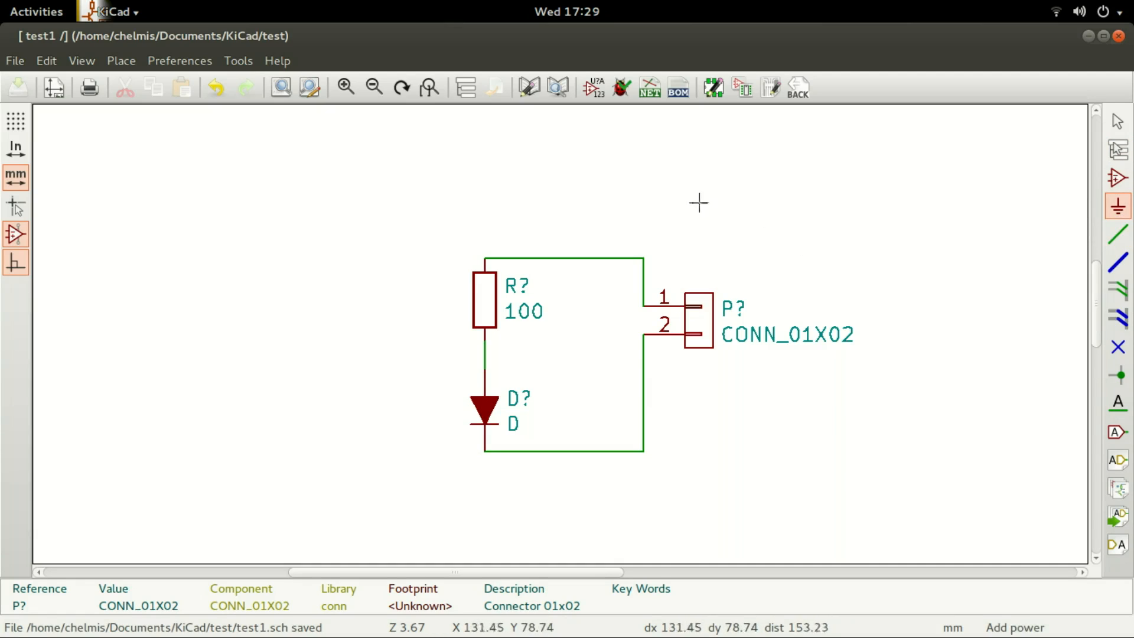
{"action": "left_click", "coordinate": [671, 209]}
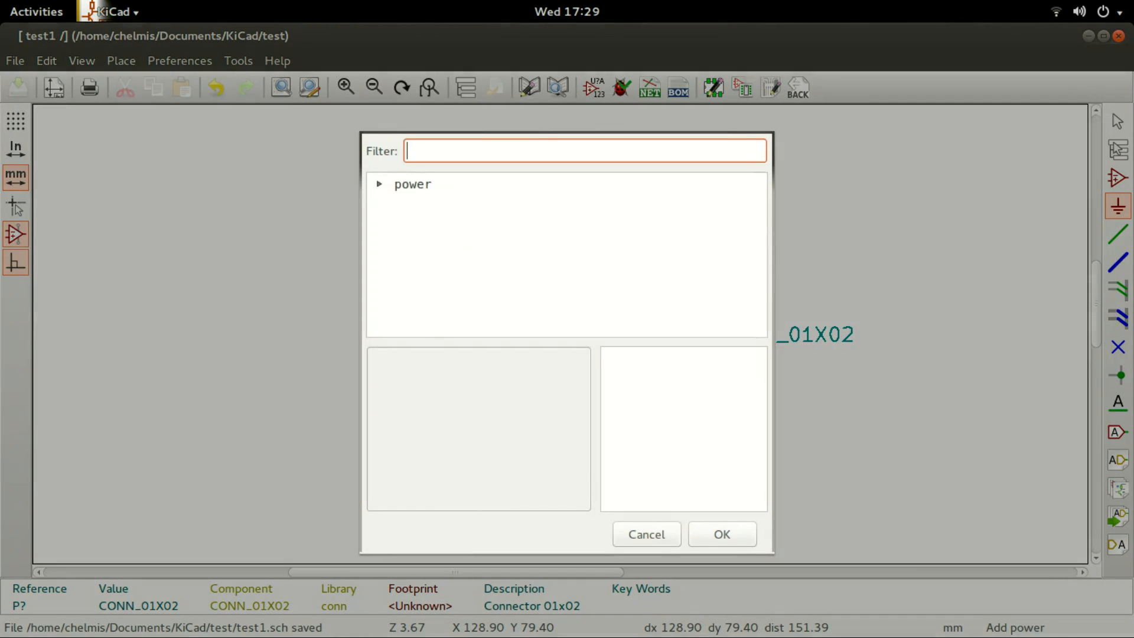
{"action": "type", "text": "3.3"}
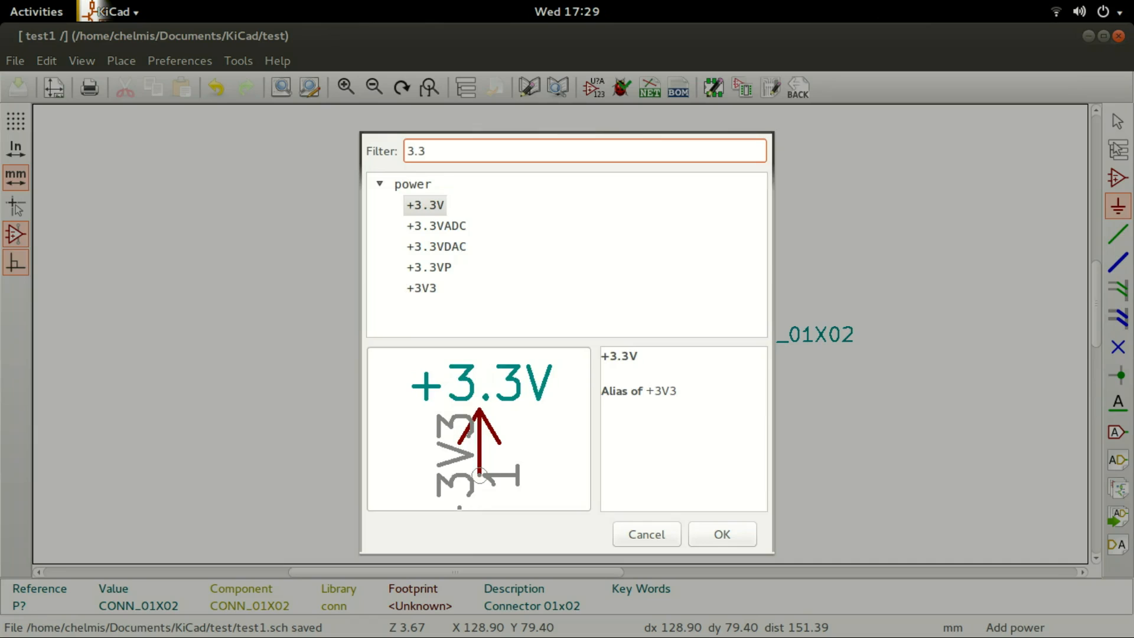
{"action": "key", "text": "Tab"}
{"action": "key", "text": "Return"}
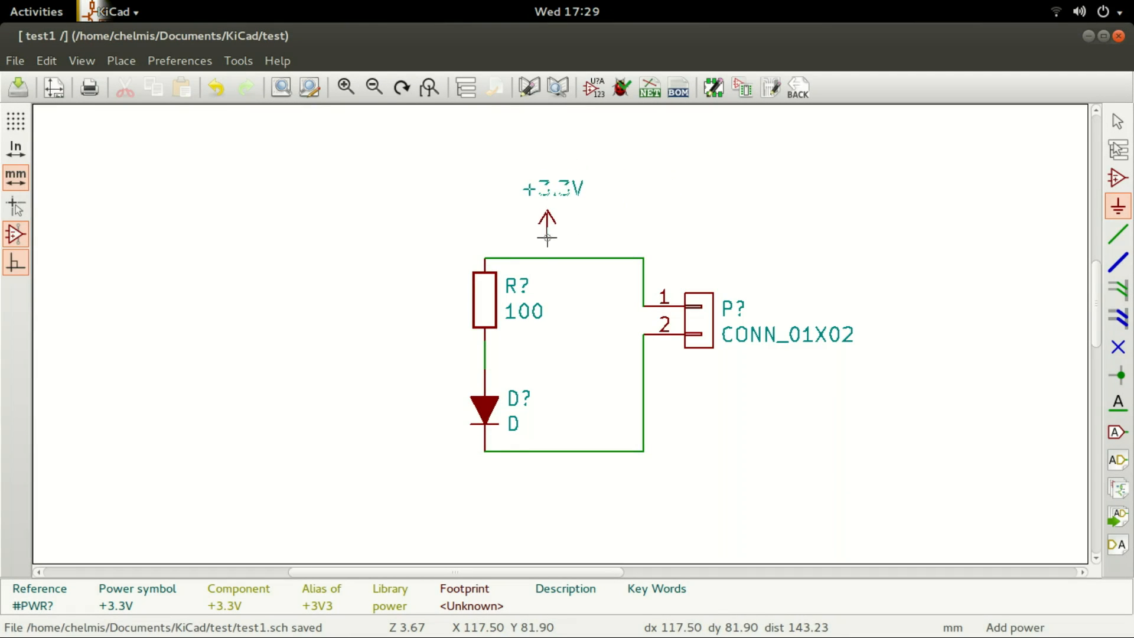
{"action": "left_click", "coordinate": [547, 237]}
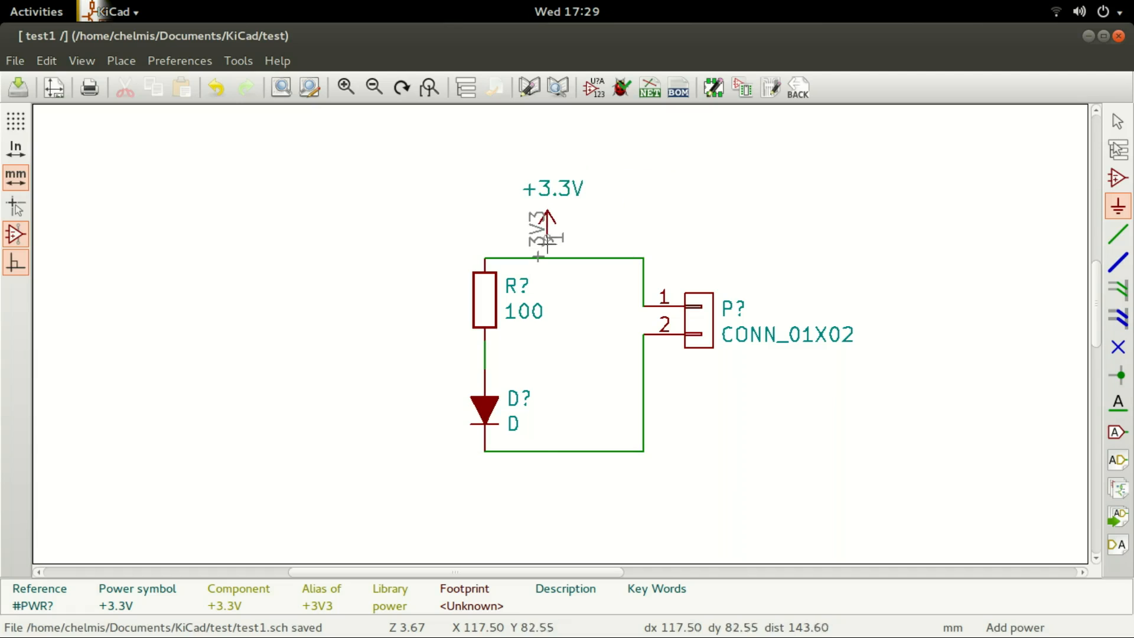
Place a GND power symbol just below the circuit's lower wire, vertically aligned with the +3.3V symbol.
{"action": "left_click", "coordinate": [559, 491]}
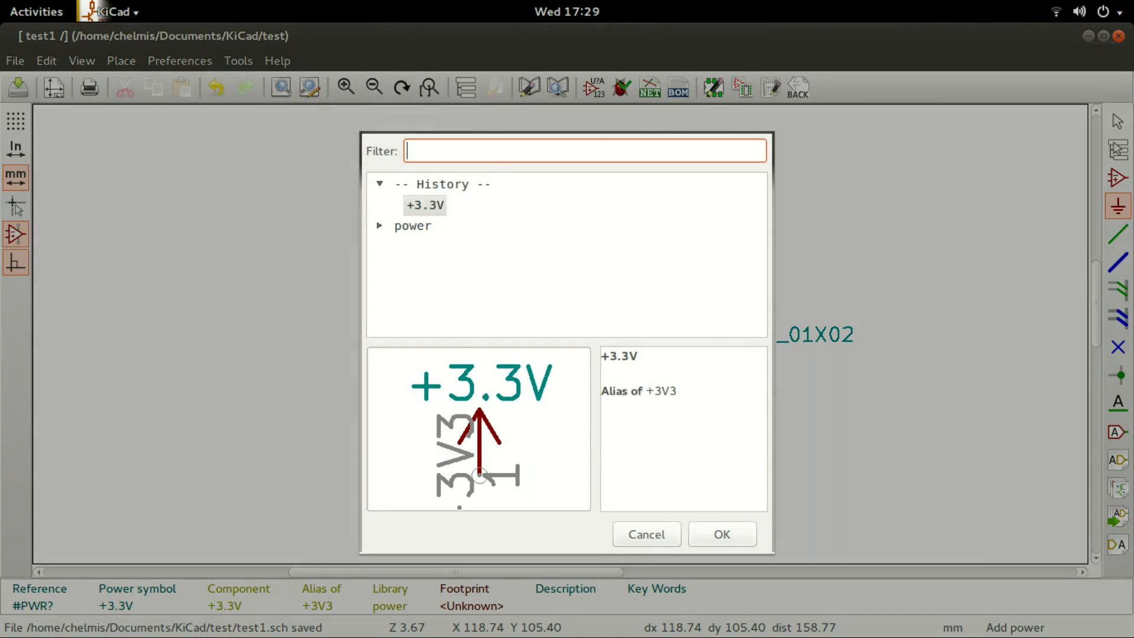
{"action": "type", "text": "gnd"}
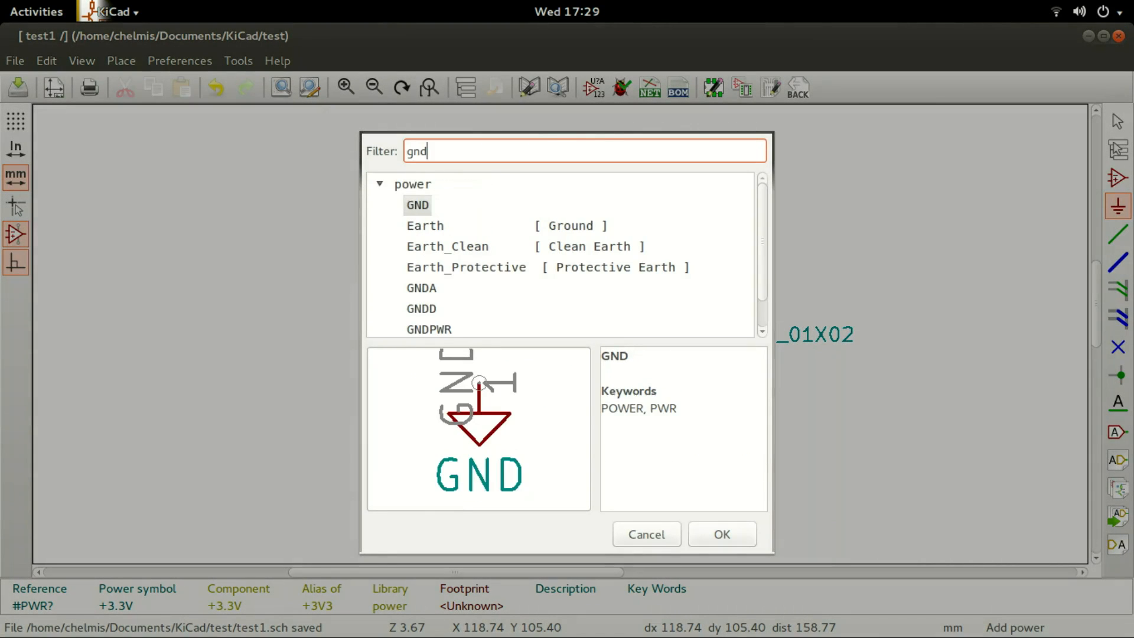
{"action": "key", "text": "Return"}
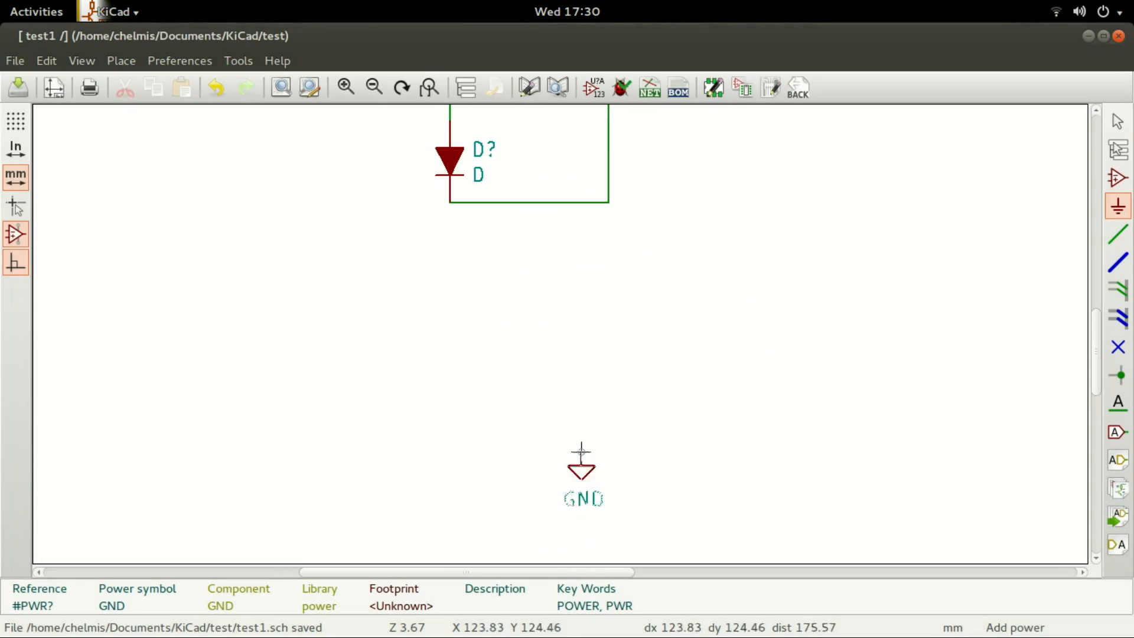
{"action": "left_click", "coordinate": [512, 224]}
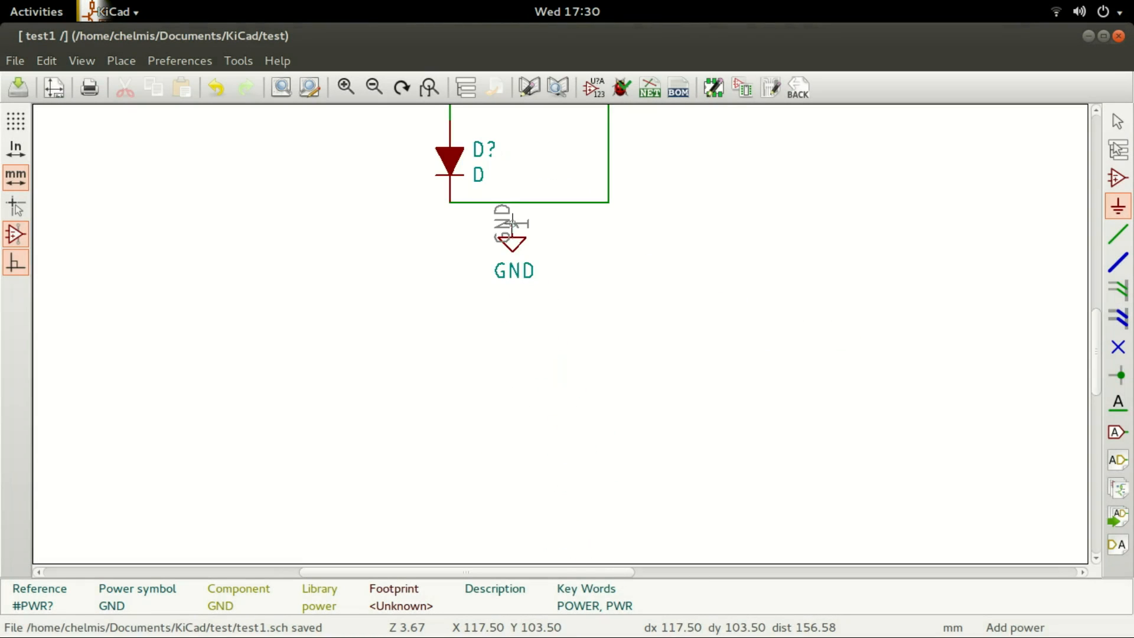
Wire the GND symbol to the circuit's lower wire and the +3.3V symbol to the upper wire.
{"action": "key", "text": "w"}
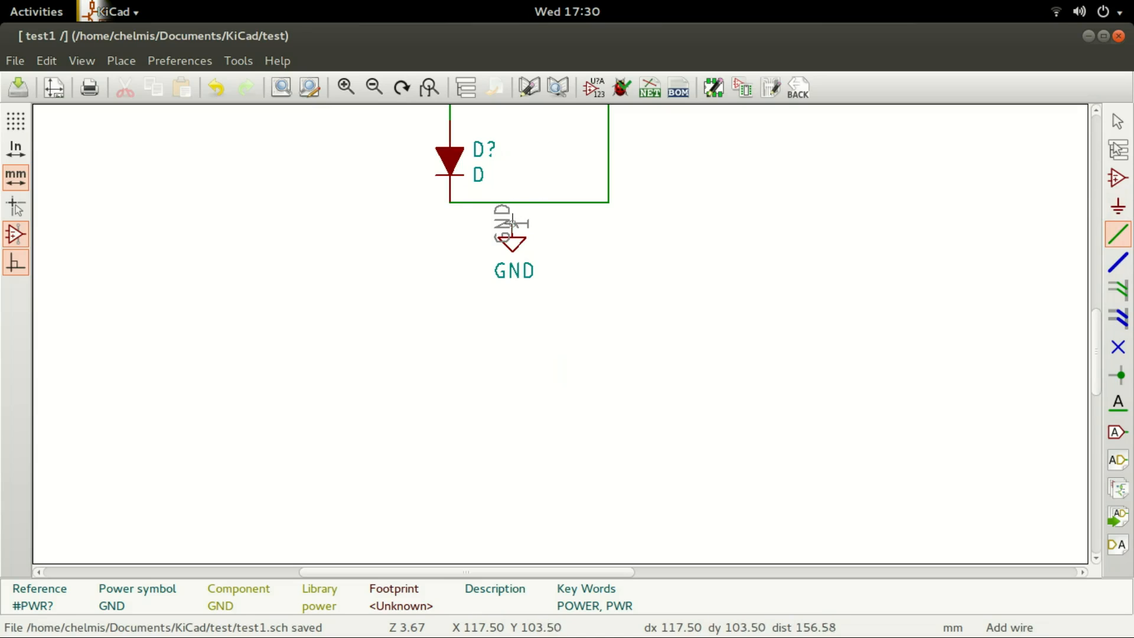
{"action": "left_click", "coordinate": [512, 223]}
{"action": "left_click", "coordinate": [512, 203]}
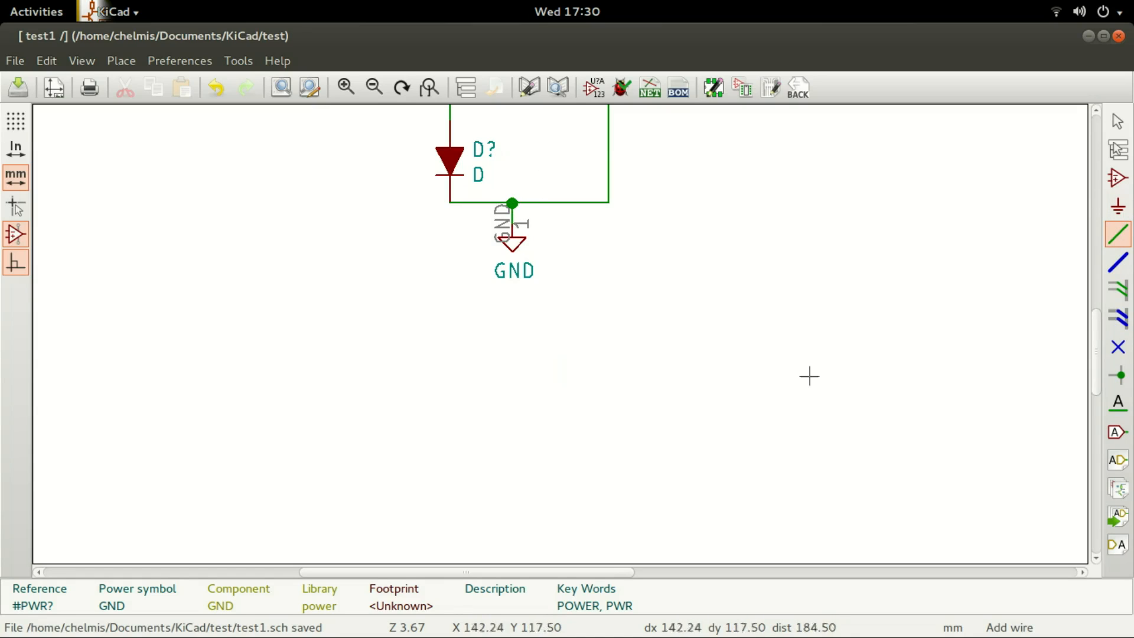
{"action": "scroll", "coordinate": [788, 264], "scroll_direction": "down", "scroll_amount": 2}
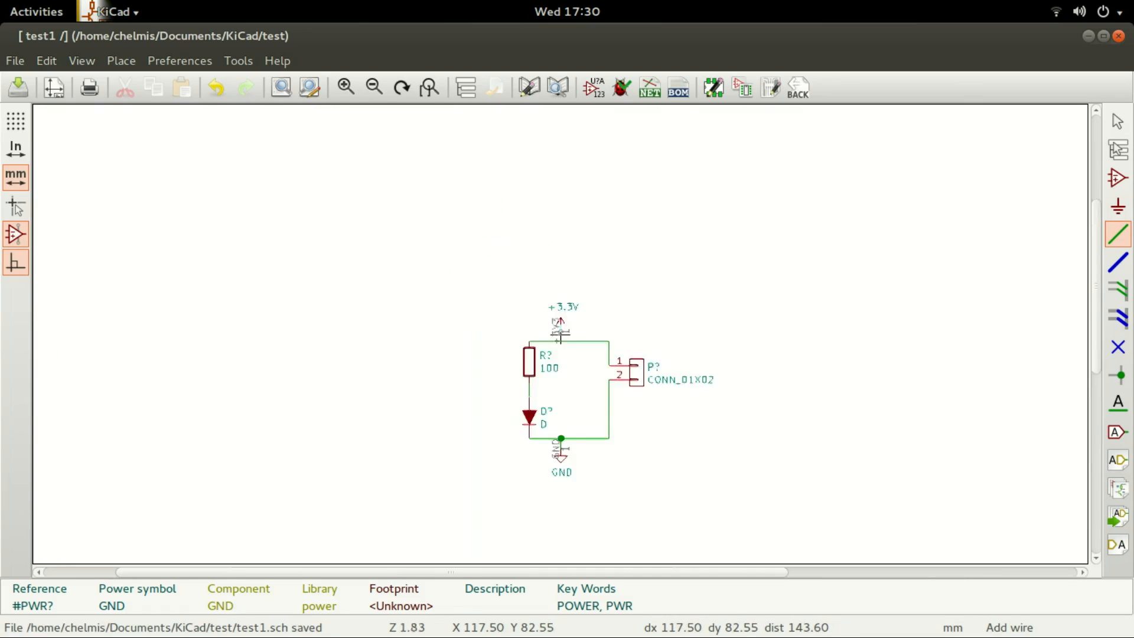
{"action": "scroll", "coordinate": [478, 230], "scroll_direction": "up", "scroll_amount": 4}
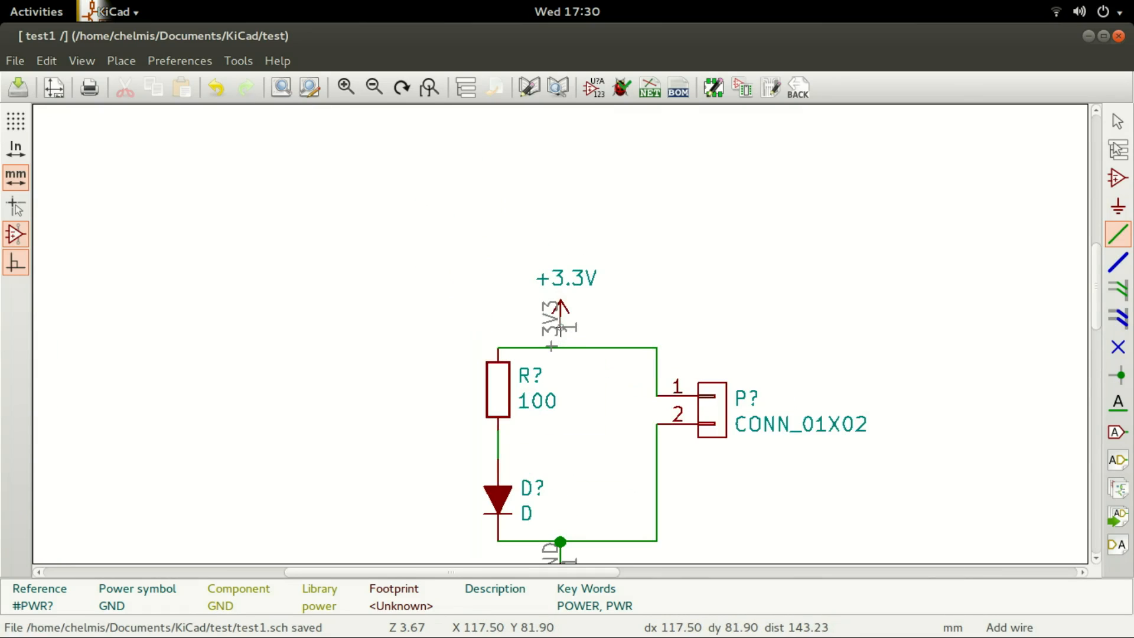
{"action": "left_click", "coordinate": [560, 326]}
{"action": "left_click", "coordinate": [561, 348]}
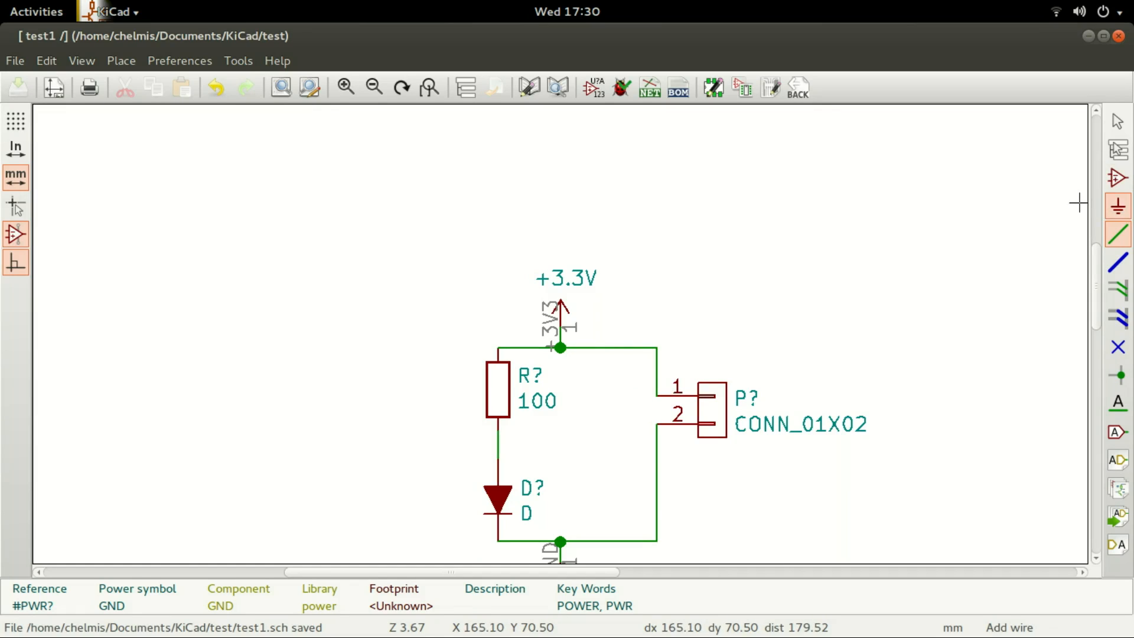
Place a PWR_FLAG symbol above the upper wire, to the right of the +3.3V symbol.
{"action": "left_click", "coordinate": [1117, 206]}
{"action": "left_click", "coordinate": [656, 278]}
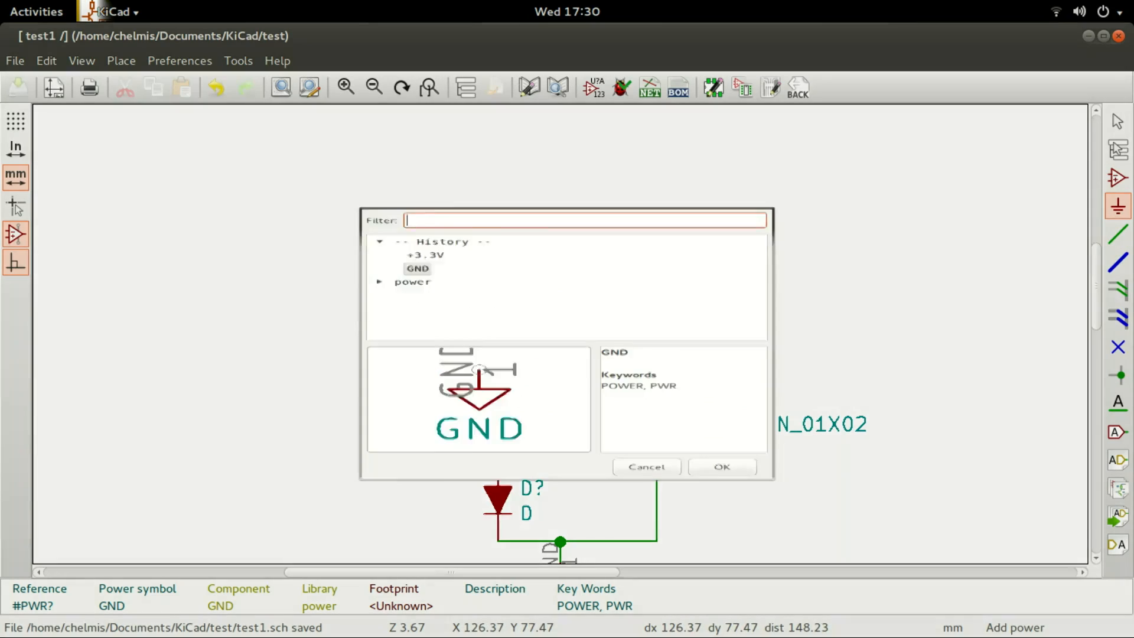
{"action": "type", "text": "pwr"}
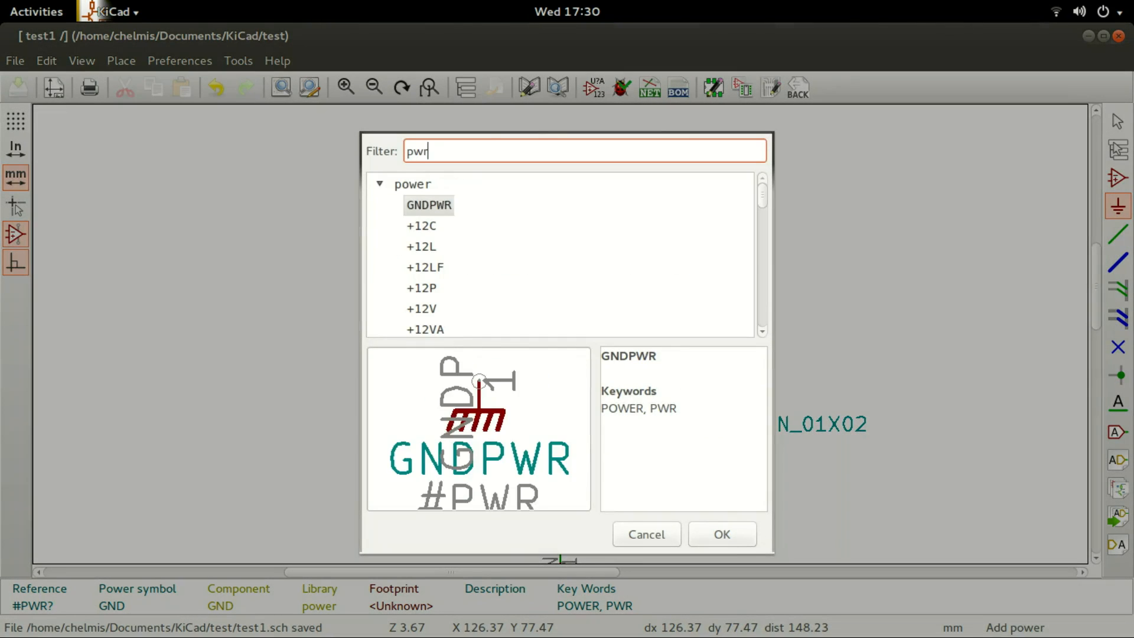
{"action": "type", "text": " f"}
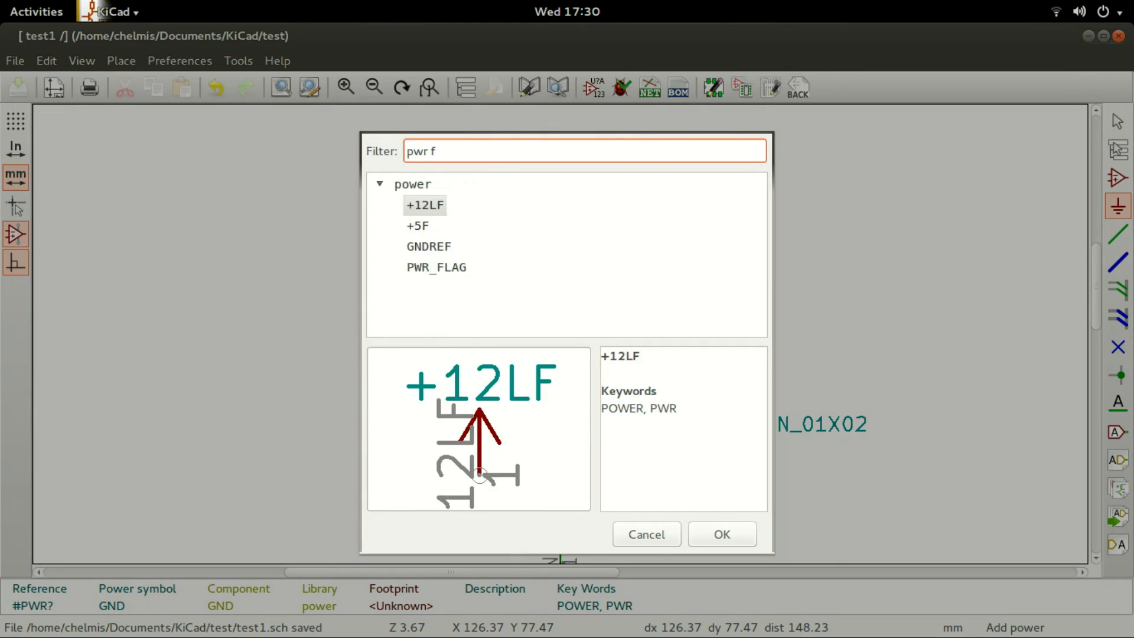
{"action": "type", "text": "l"}
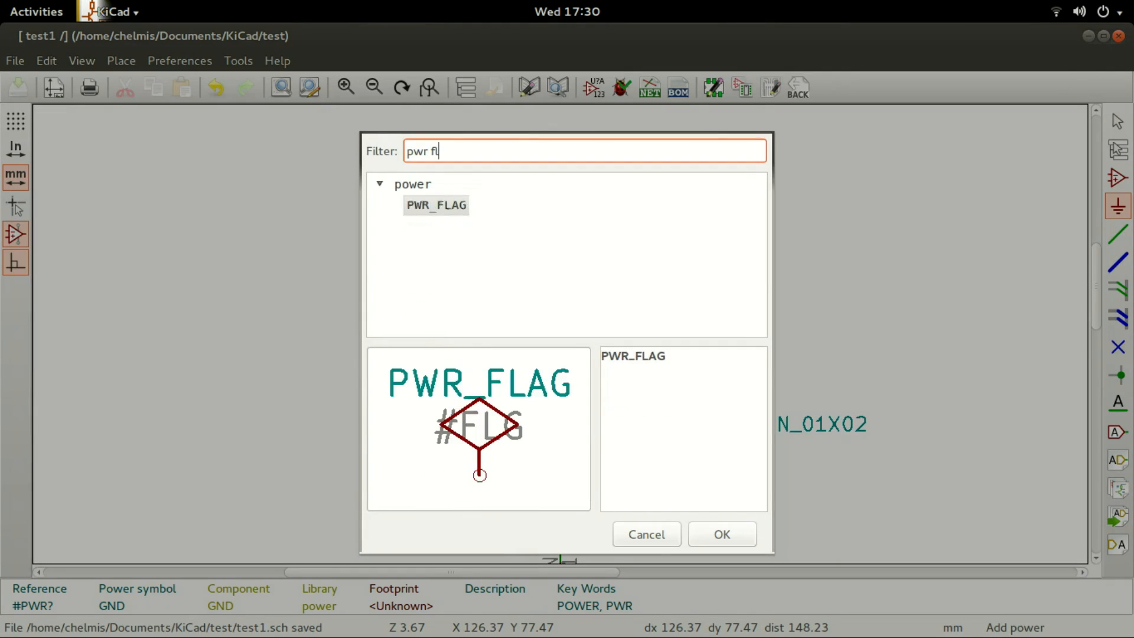
{"action": "key", "text": "Tab"}
{"action": "key", "text": "Return"}
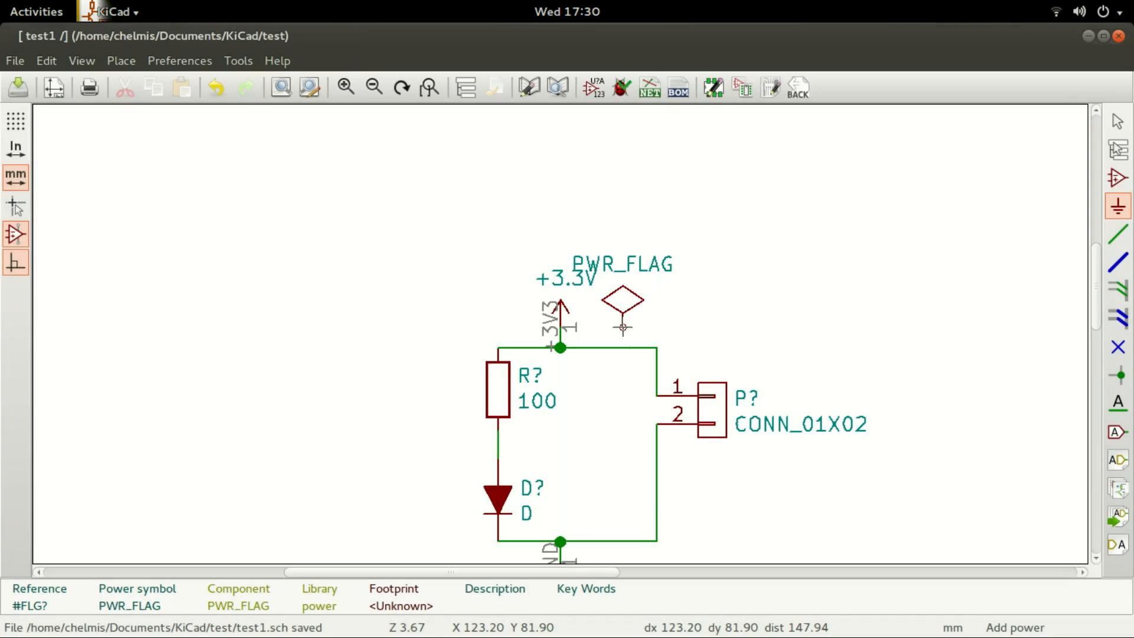
{"action": "left_click", "coordinate": [623, 326]}
Place a second PWR_FLAG symbol just above the lower wire, between the diode and the connector's wire.
{"action": "left_click", "coordinate": [587, 496]}
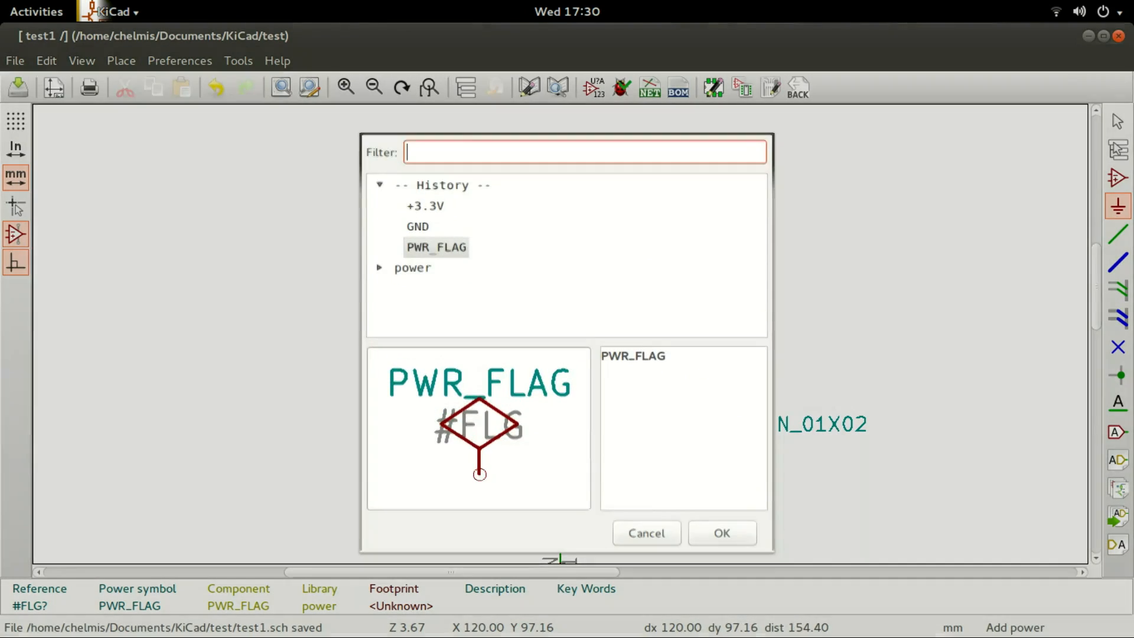
{"action": "key", "text": "Return"}
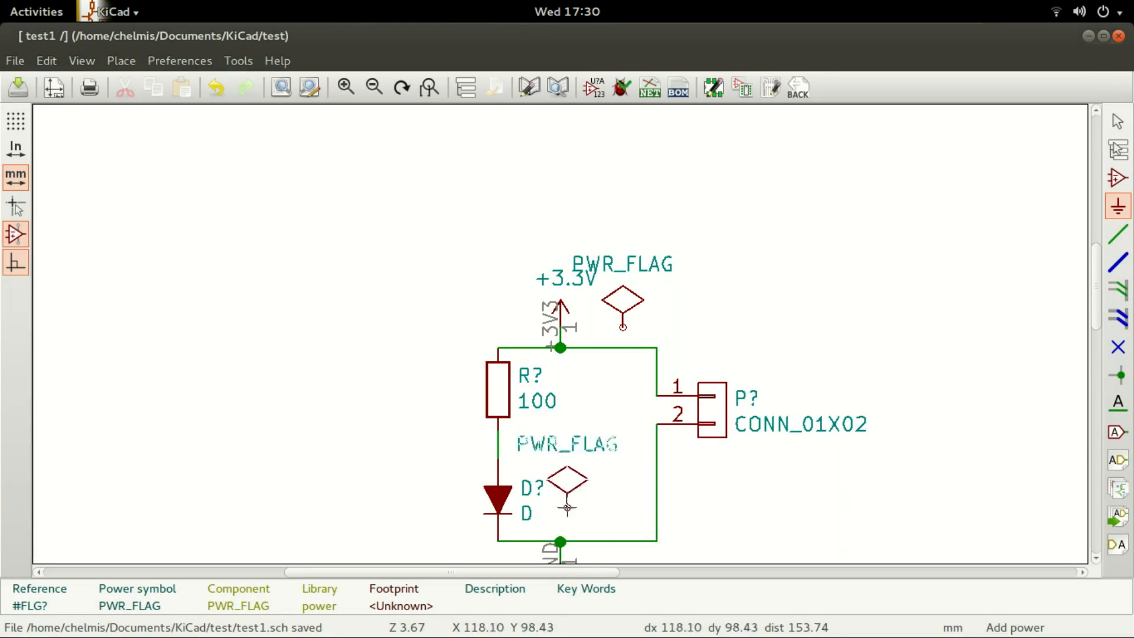
{"action": "left_click", "coordinate": [602, 521]}
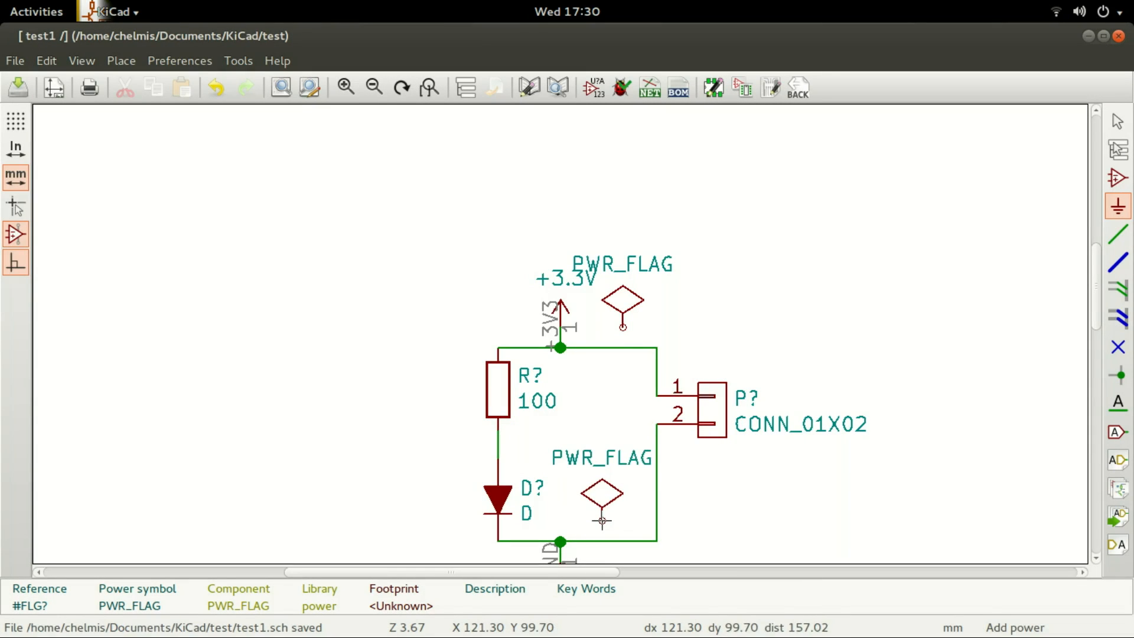
Wire the lower PWR_FLAG to the ground wire and the upper PWR_FLAG to the +3.3V wire.
{"action": "left_click", "coordinate": [1117, 234]}
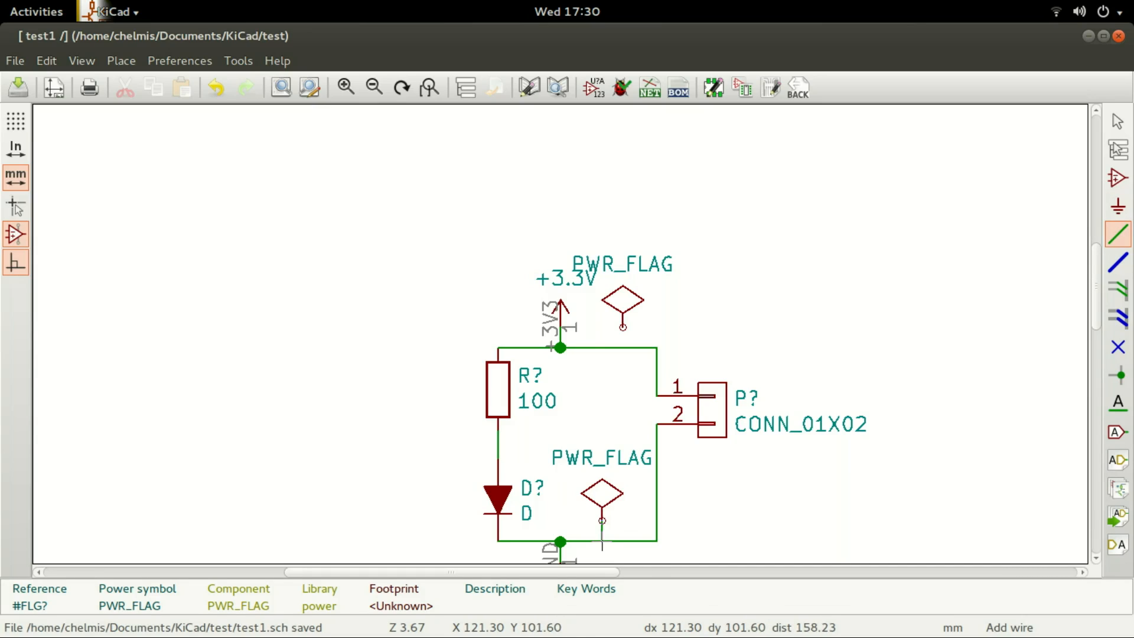
{"action": "double_click", "coordinate": [601, 541]}
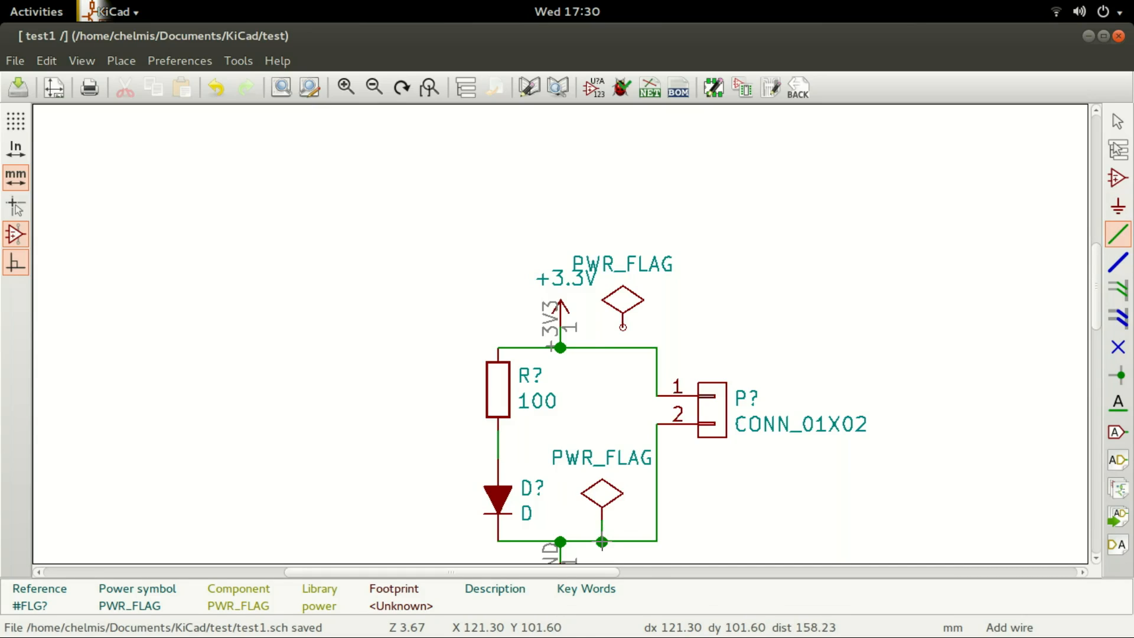
{"action": "left_click", "coordinate": [623, 327]}
{"action": "double_click", "coordinate": [622, 349]}
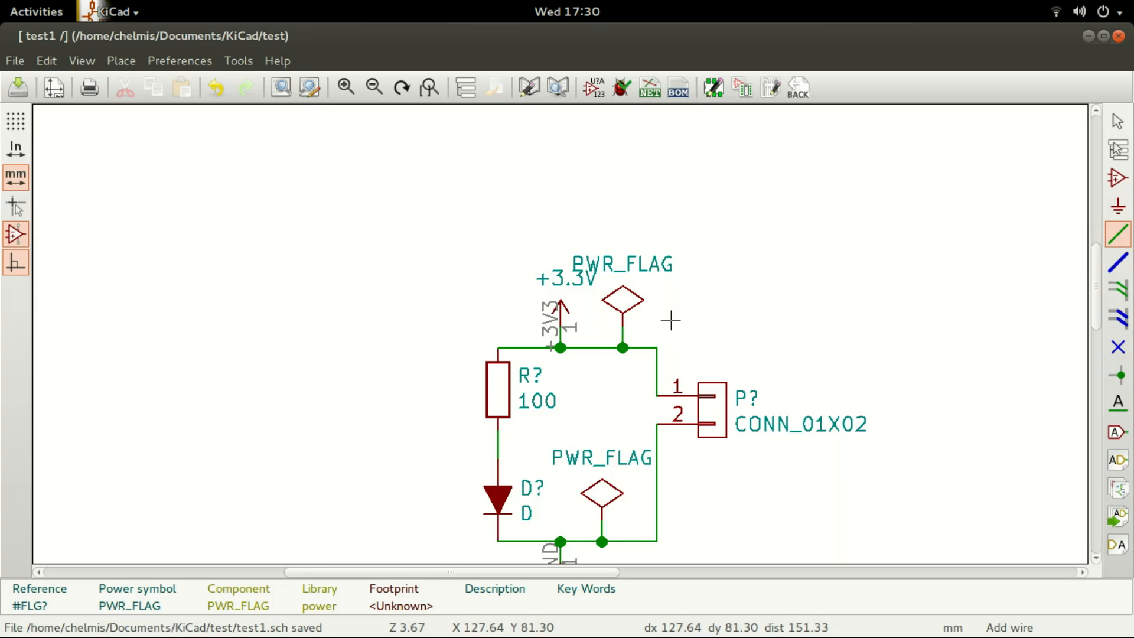
Annotate the unannotated components on the entire schematic, keeping existing annotation and sorting by X position.
{"action": "scroll", "coordinate": [574, 372], "scroll_direction": "down", "scroll_amount": 1}
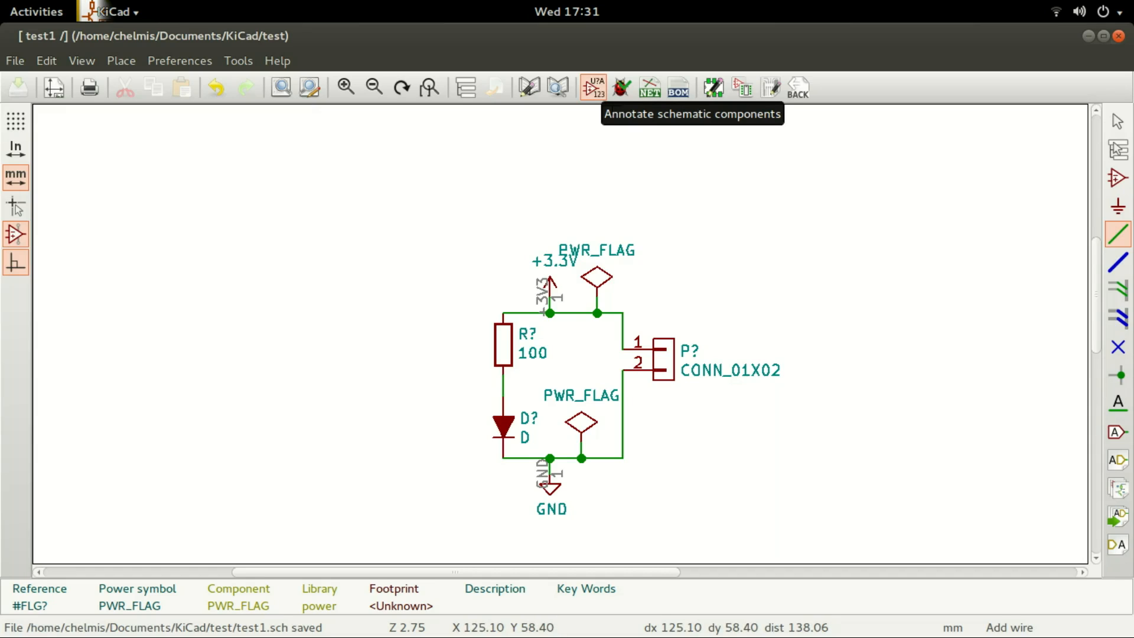
{"action": "left_click", "coordinate": [592, 88]}
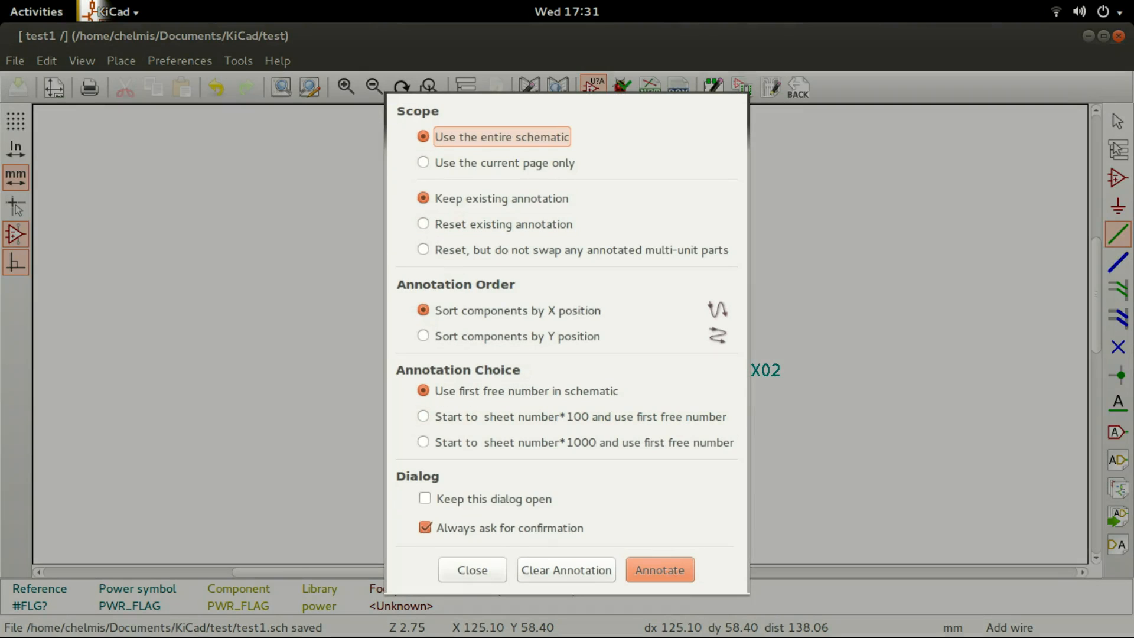
{"action": "left_click", "coordinate": [659, 569]}
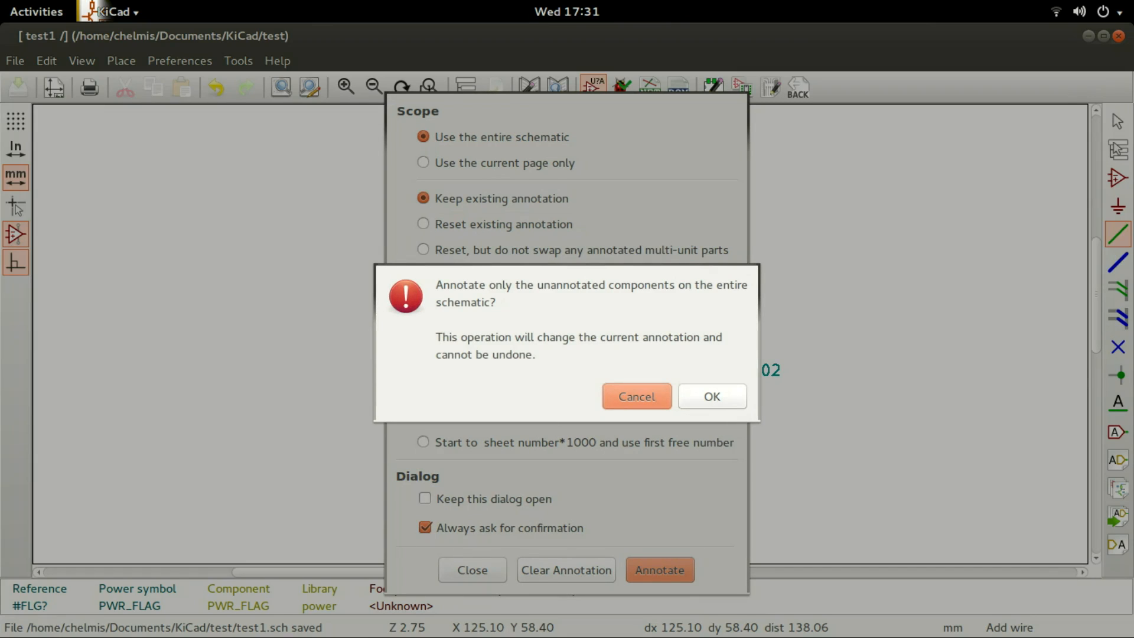
{"action": "left_click", "coordinate": [712, 396]}
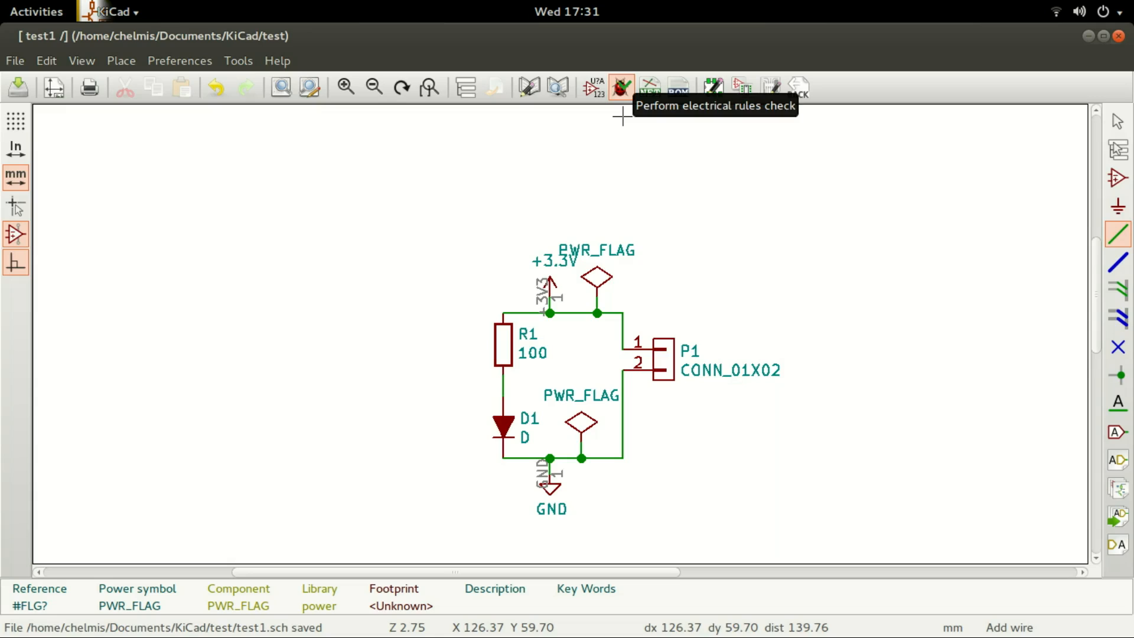
Run the electrical rules check on the schematic and close the checker.
{"action": "left_click", "coordinate": [621, 87]}
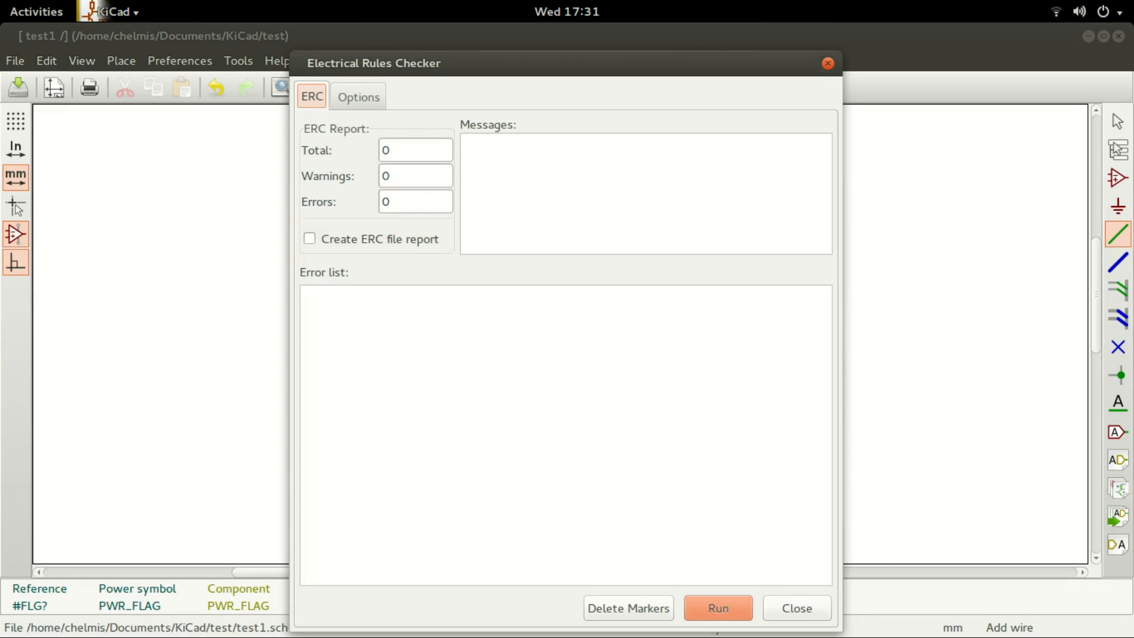
{"action": "left_click", "coordinate": [718, 609]}
{"action": "left_click", "coordinate": [718, 608]}
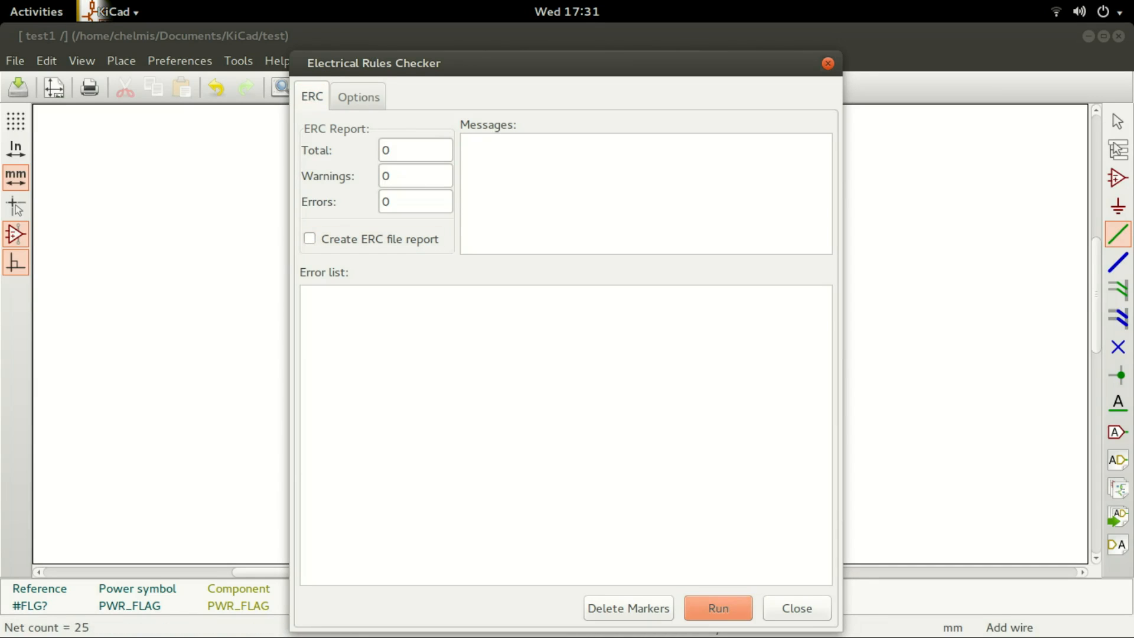
{"action": "key", "text": "Escape"}
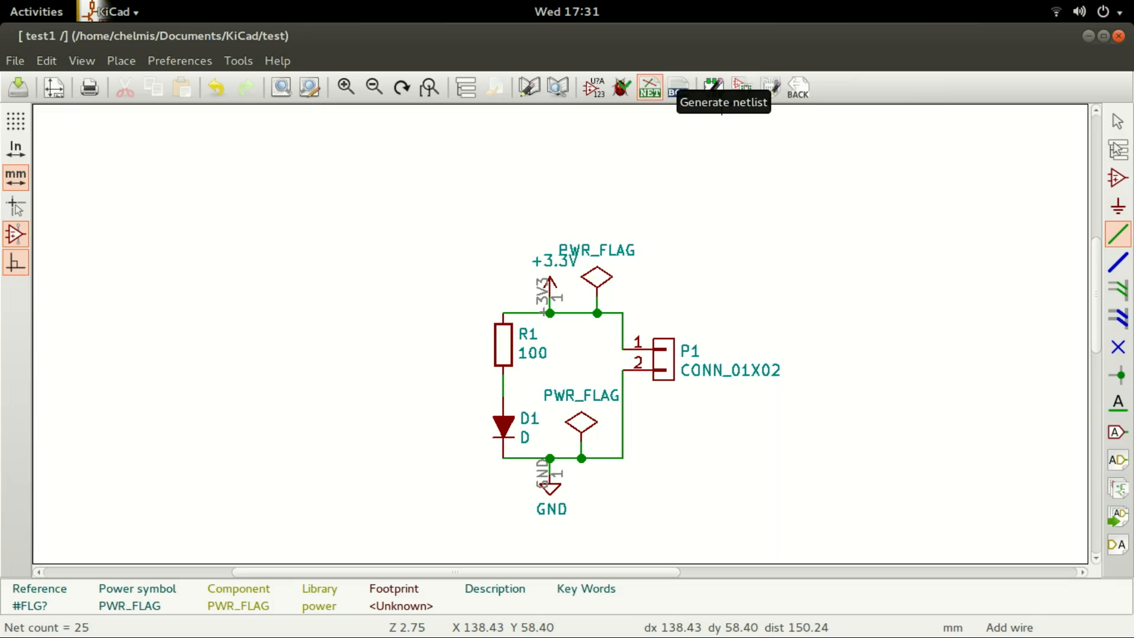
Generate the Pcbnew netlist in default format and save it as test1.net in the test folder.
{"action": "left_click", "coordinate": [649, 87]}
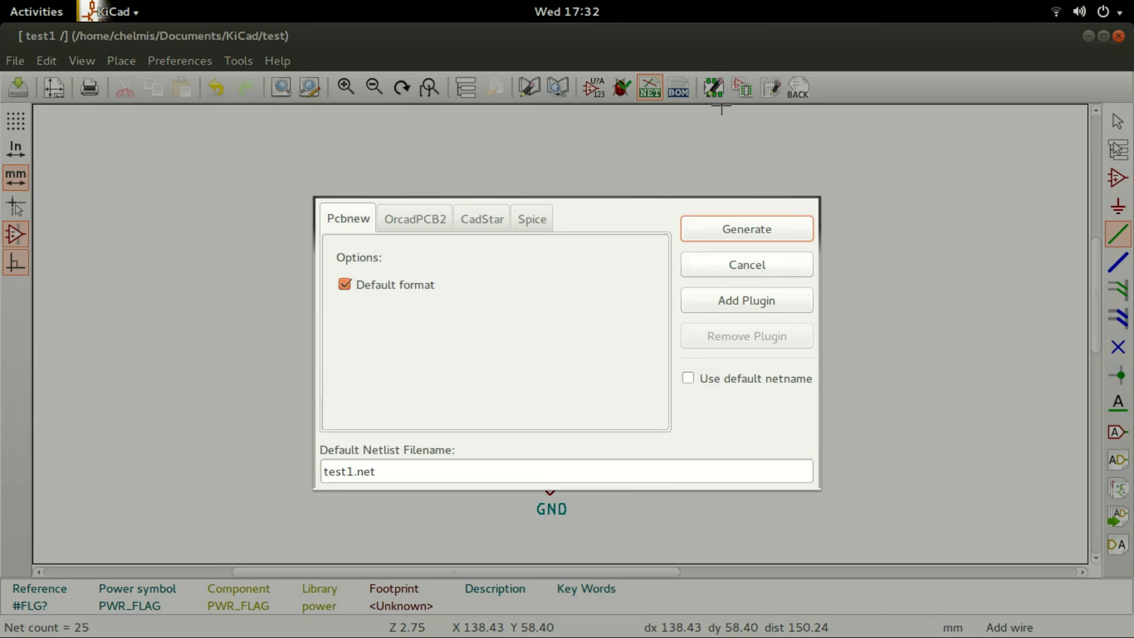
{"action": "key", "text": "Return"}
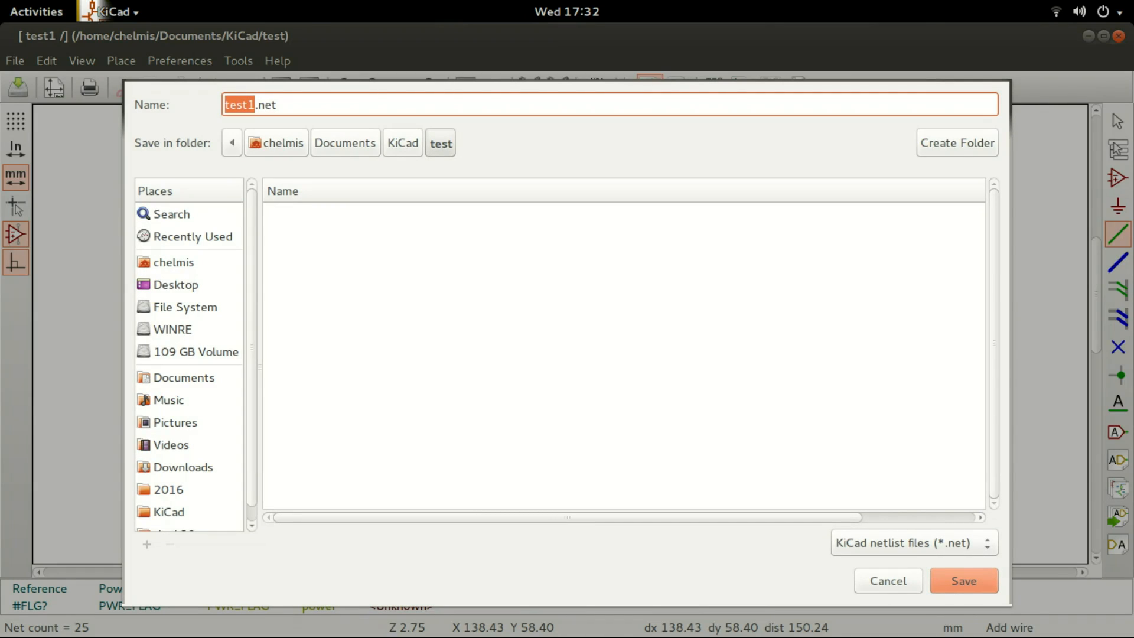
{"action": "key", "text": "Return"}
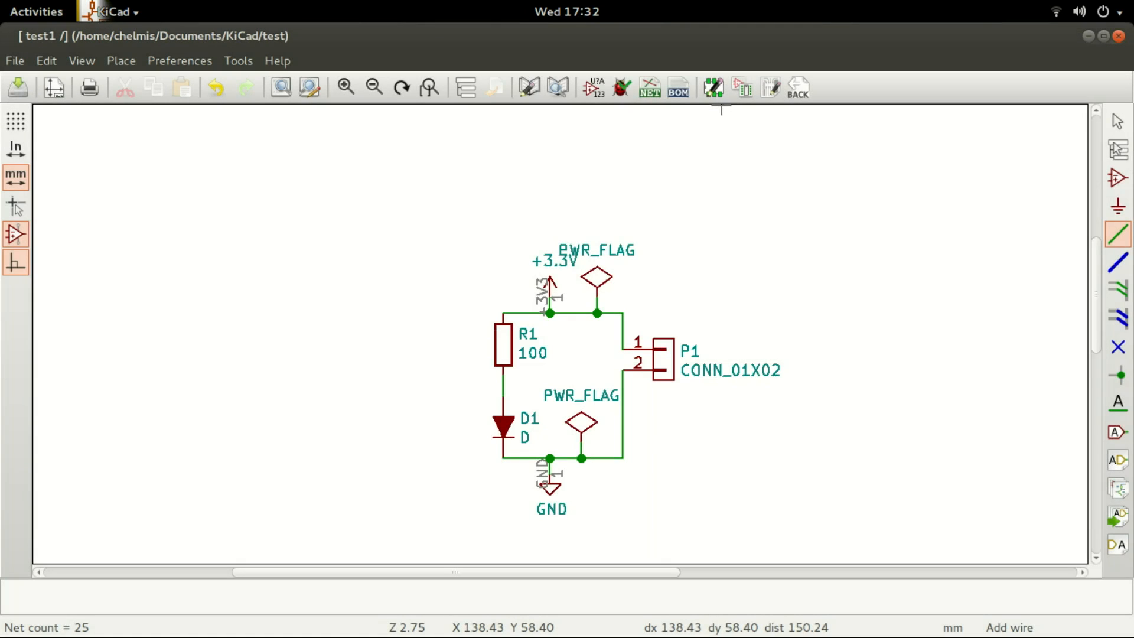